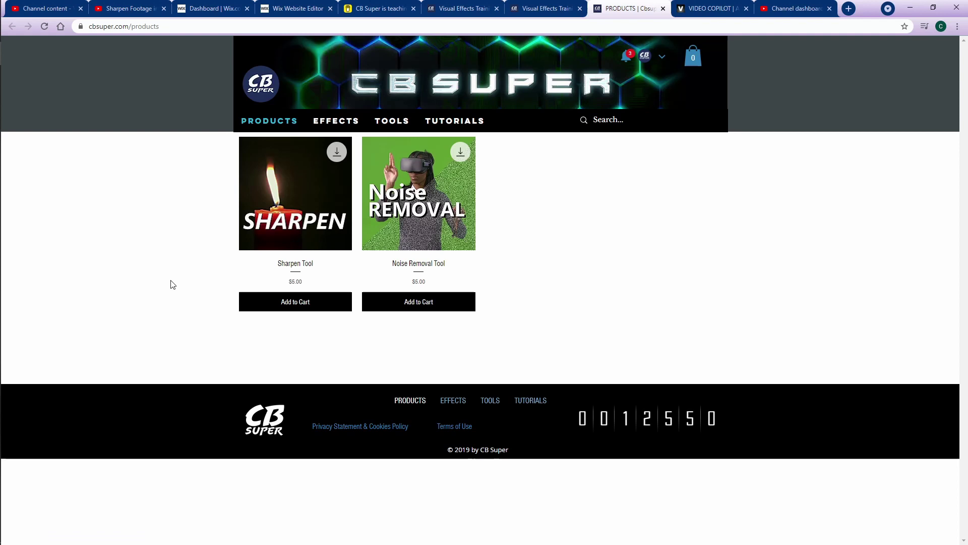
Browse CB Super's Buy Me a Coffee extras, then minimize the browser to show DaVinci Resolve.
click(353, 7)
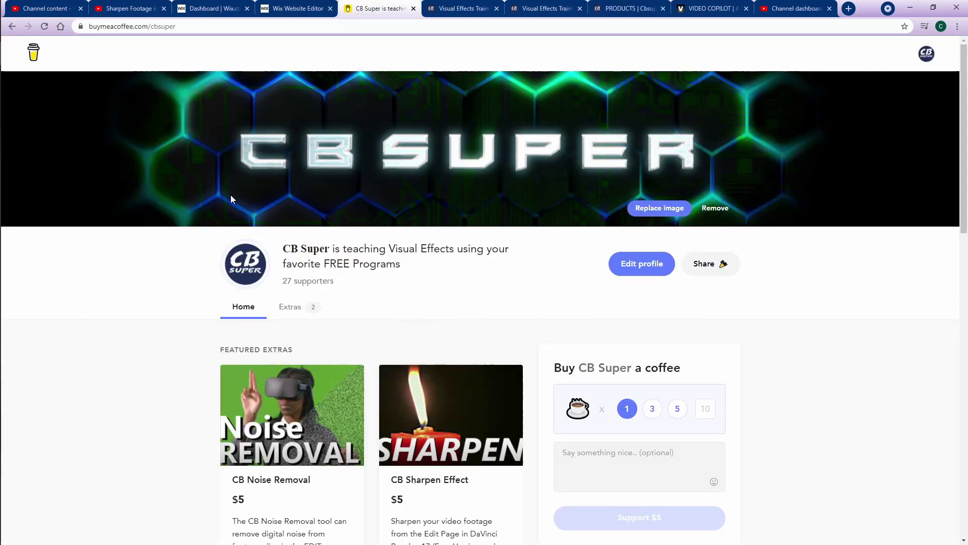
scroll(231, 197, down, 2)
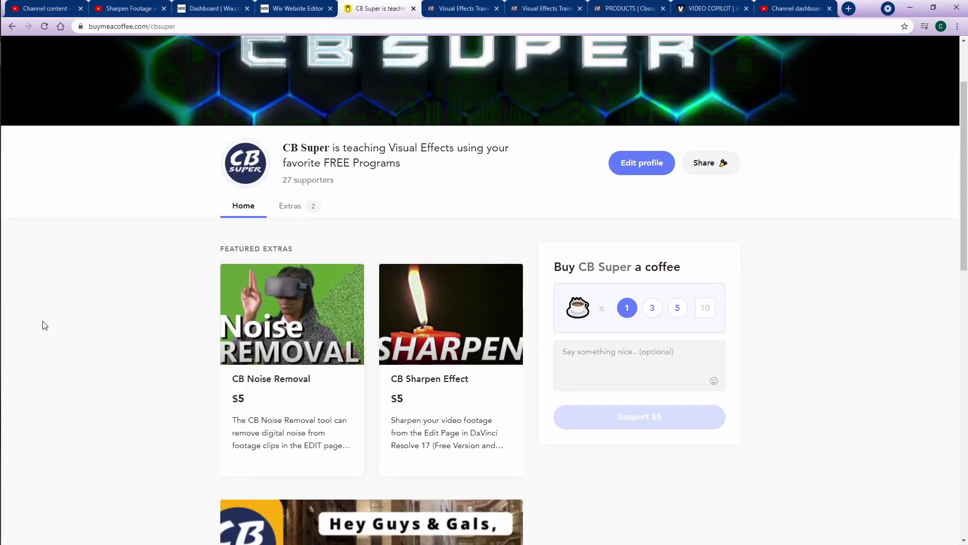
scroll(44, 323, down, 2)
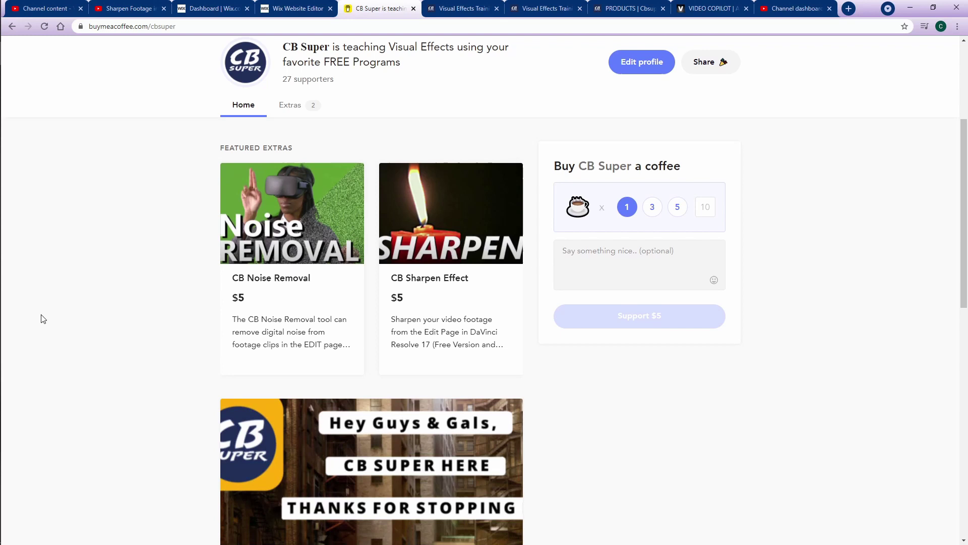
scroll(43, 318, up, 4)
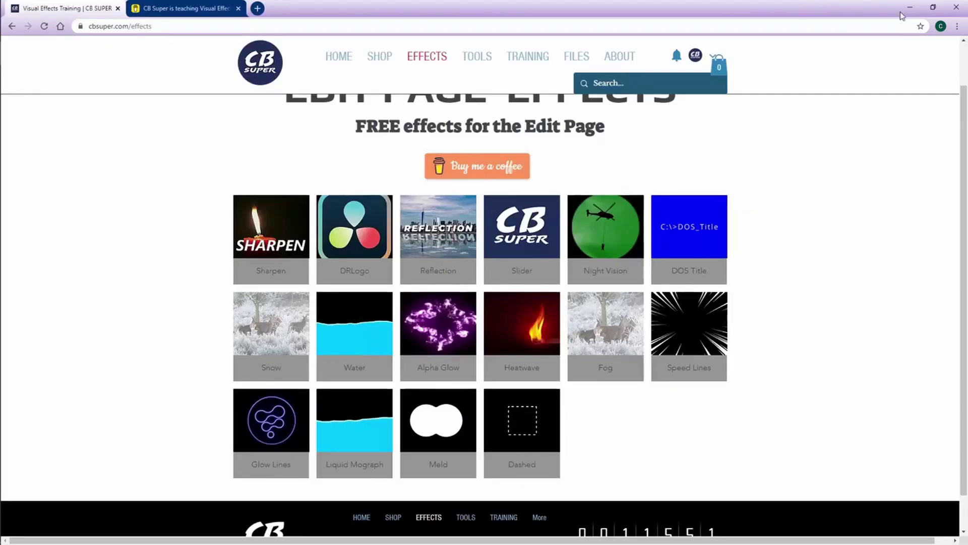
click(909, 7)
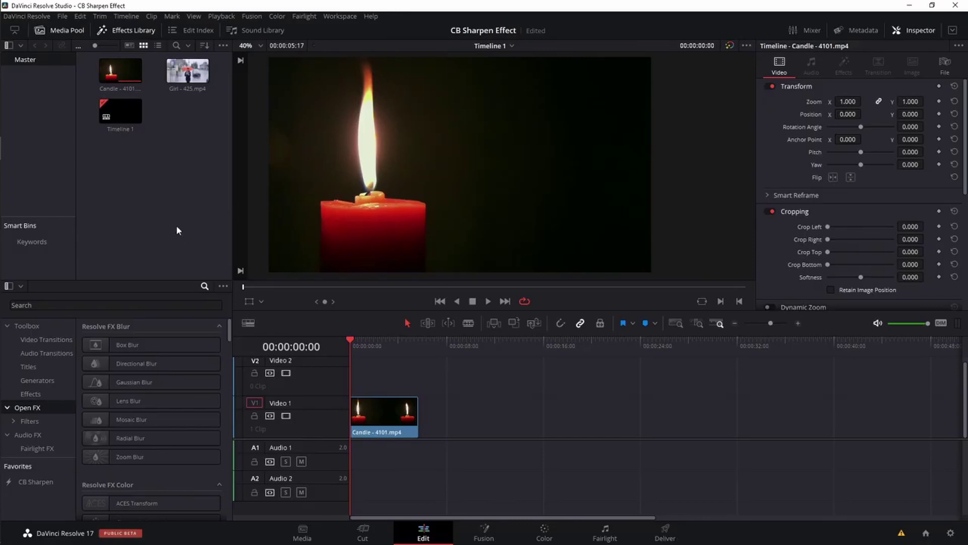
Reopen the Effects Library and scroll Toolbox > Effects to the Fusion Effects list with CB Sharpen.
click(120, 31)
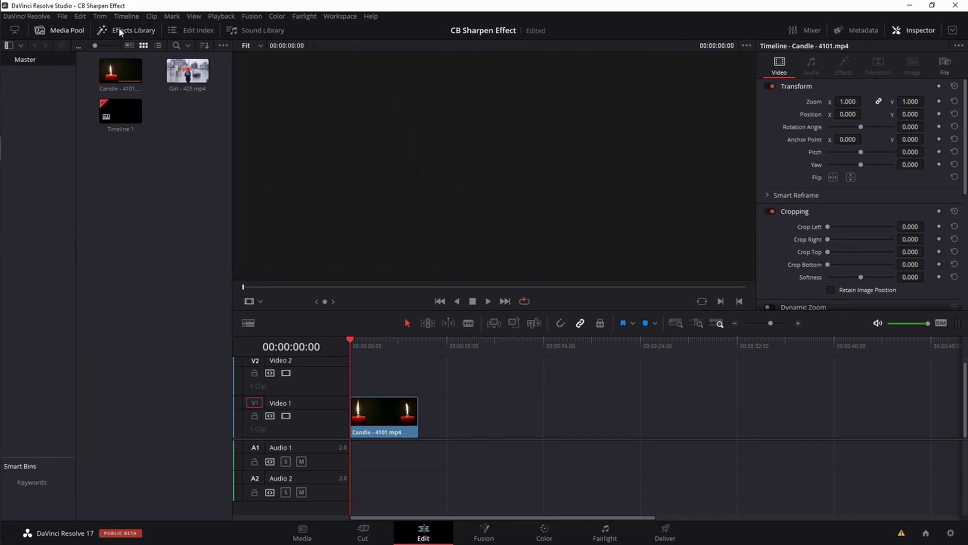
click(119, 32)
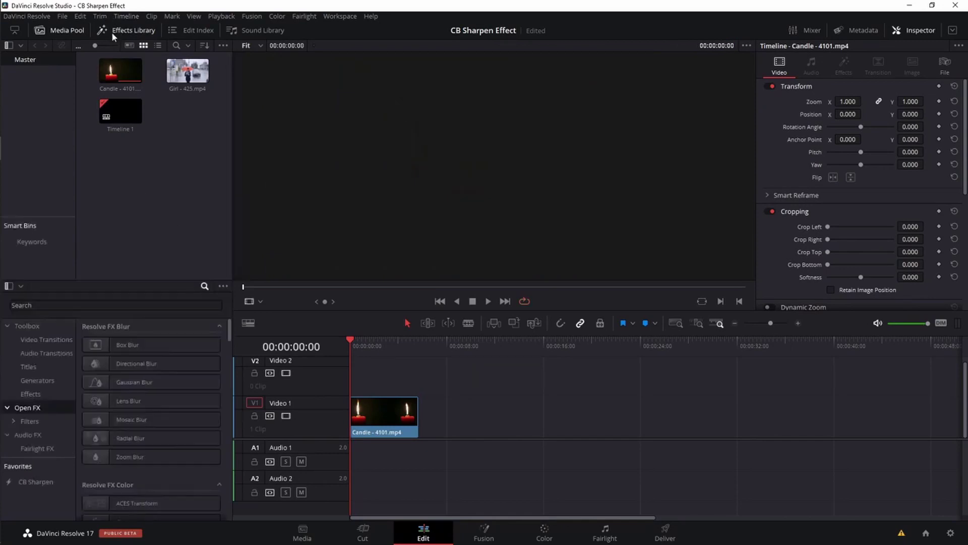
click(29, 394)
scroll(160, 403, down, 3)
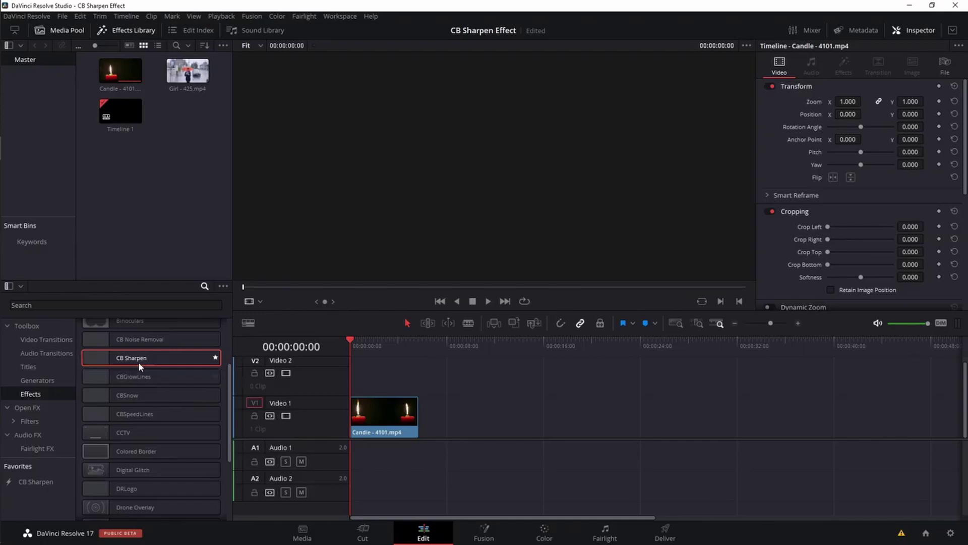
scroll(146, 379, down, 5)
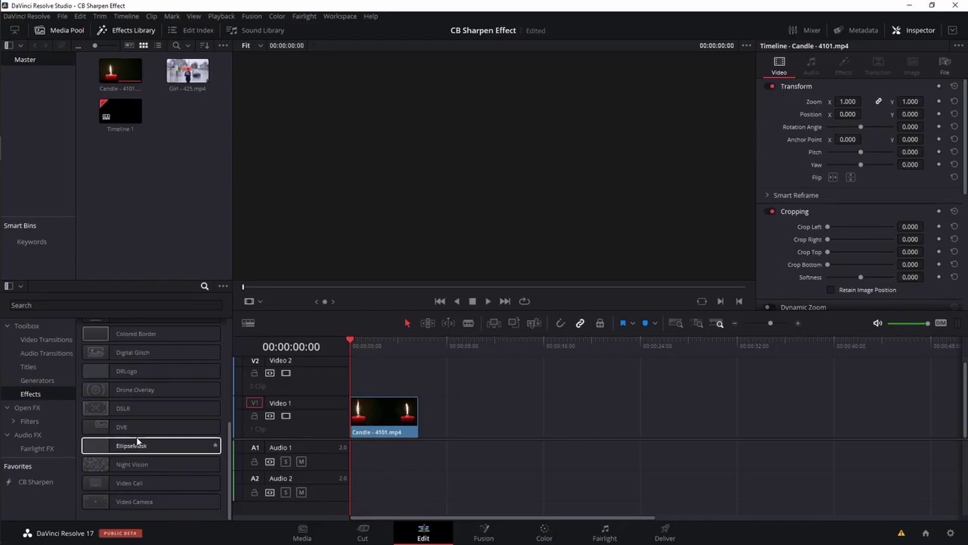
scroll(137, 441, up, 8)
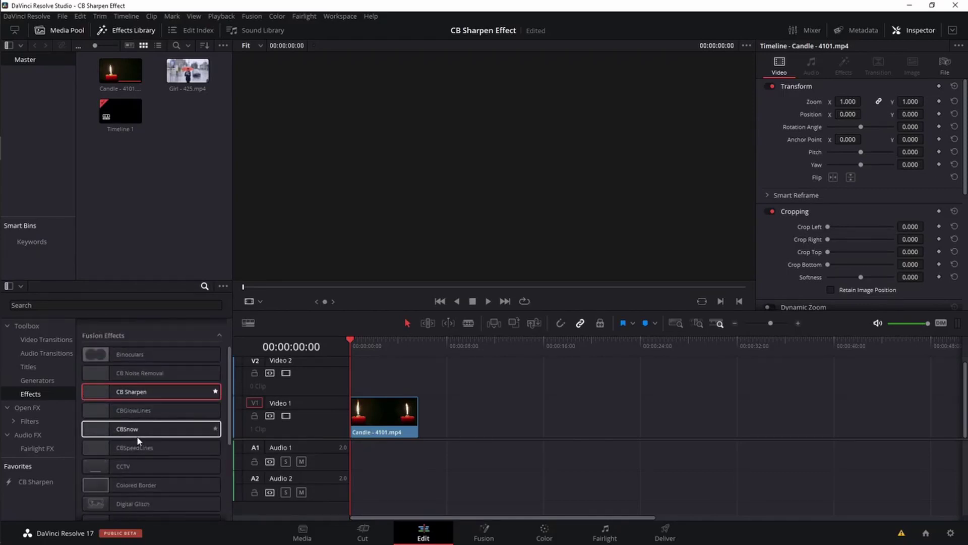
On the Fusion page, reveal the Edit Templates > Effects folder on disk via Show Folder.
click(488, 528)
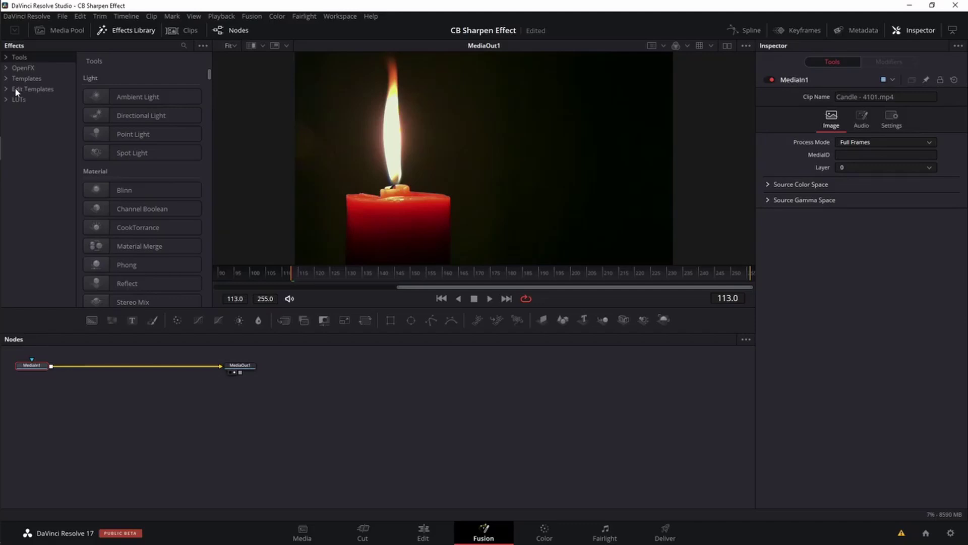
click(125, 31)
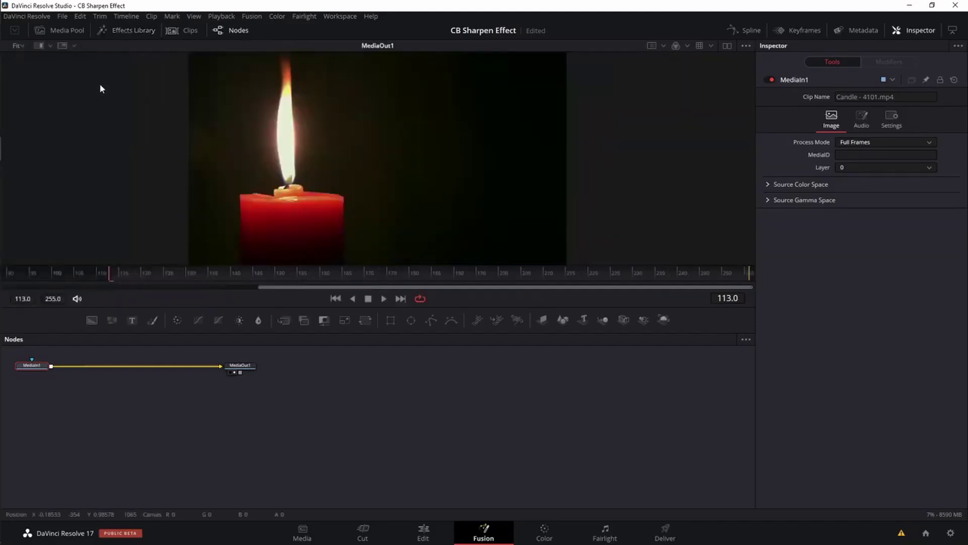
click(118, 28)
click(6, 89)
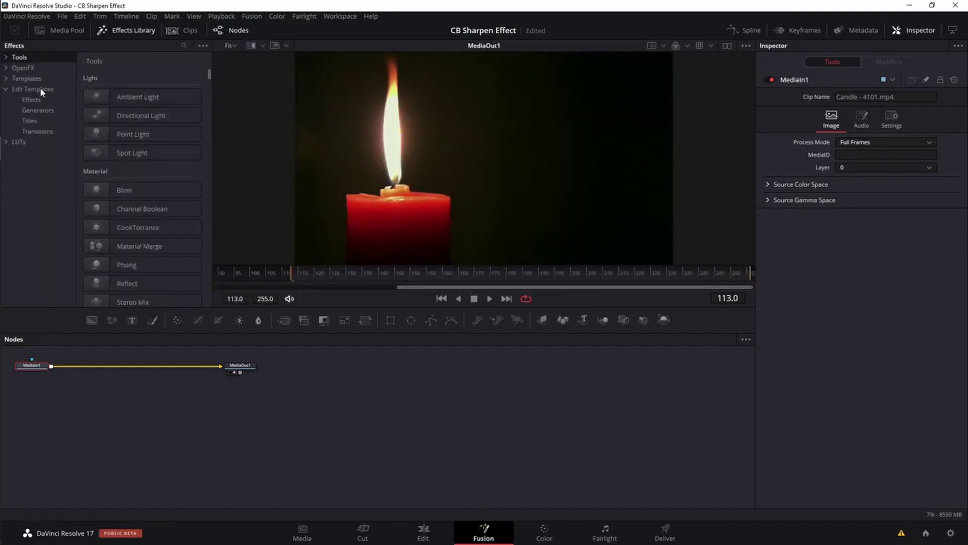
click(29, 99)
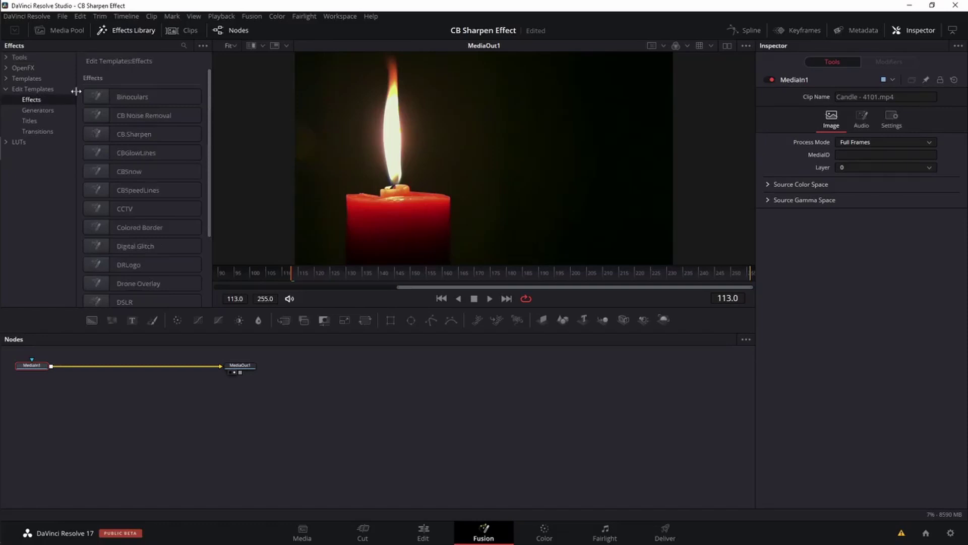
click(202, 47)
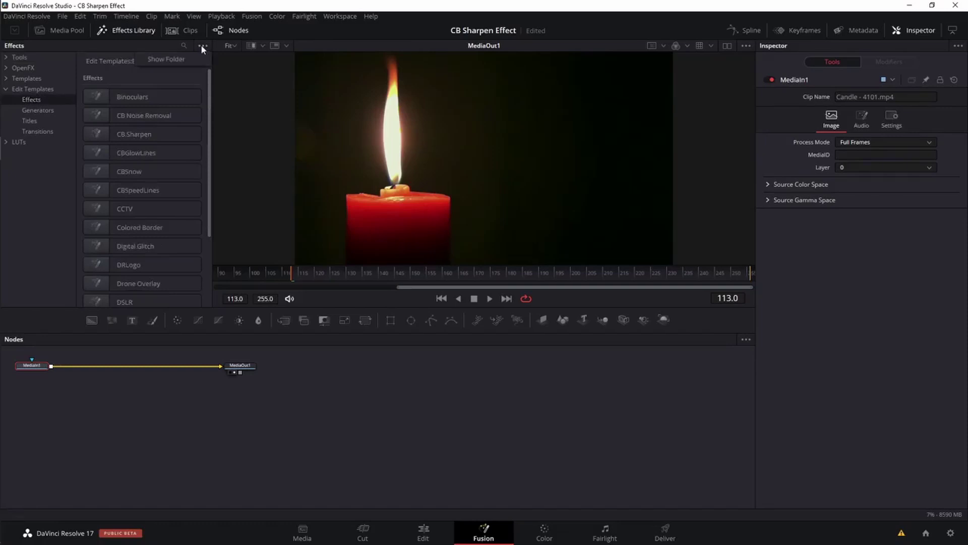
click(168, 59)
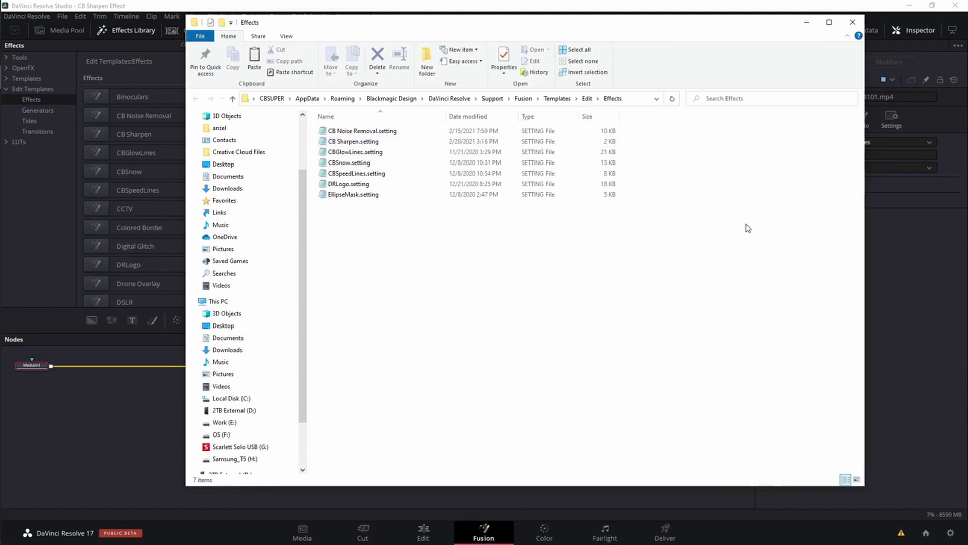
Close the File Explorer window showing the Fusion Templates\Edit\Effects folder.
click(853, 23)
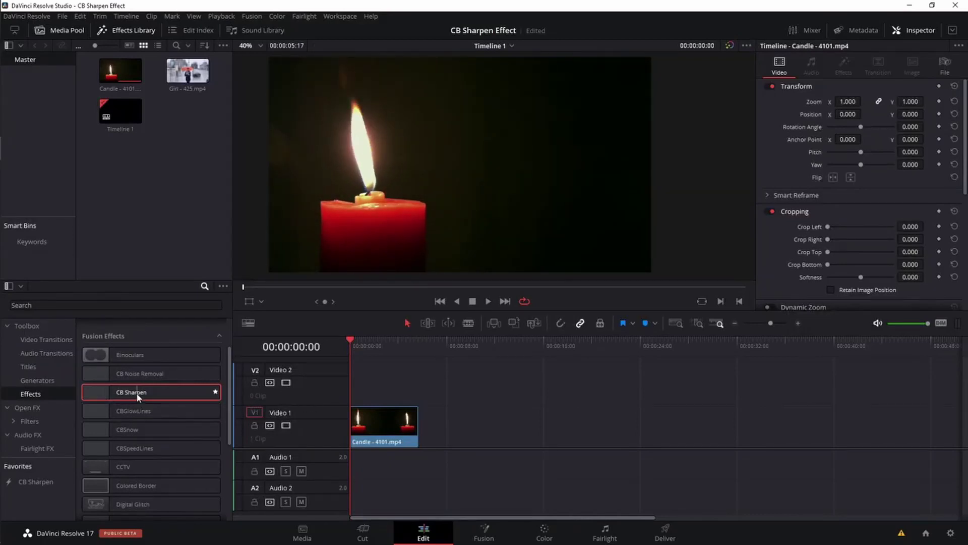
Drop CB Sharpen onto the Candle - 4101.mp4 clip and park the playhead at 00:00:01:17.
drag(136, 392, 374, 422)
click(371, 346)
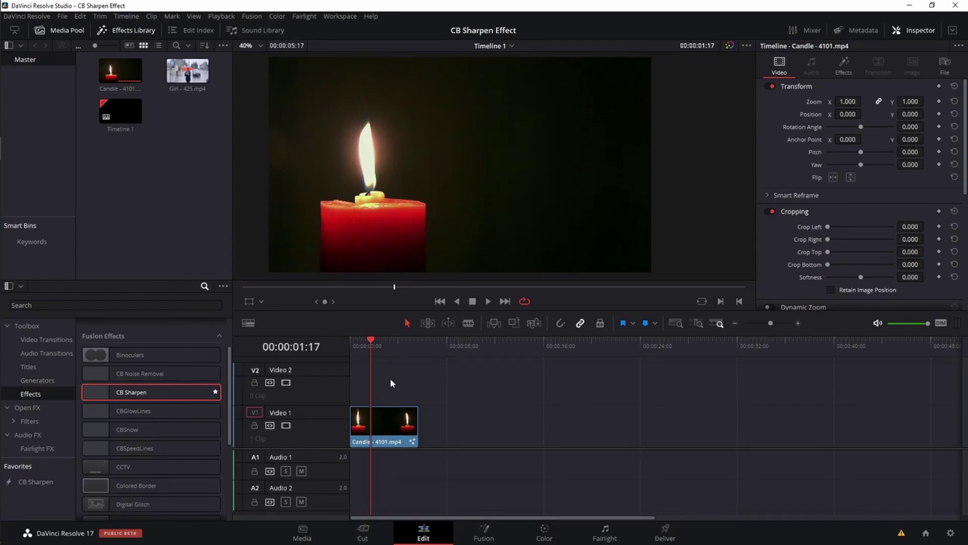
Lower the Candle clip's CB Sharpen Blend to 0.425 in the Inspector, zooming the viewer to compare.
click(394, 417)
click(845, 64)
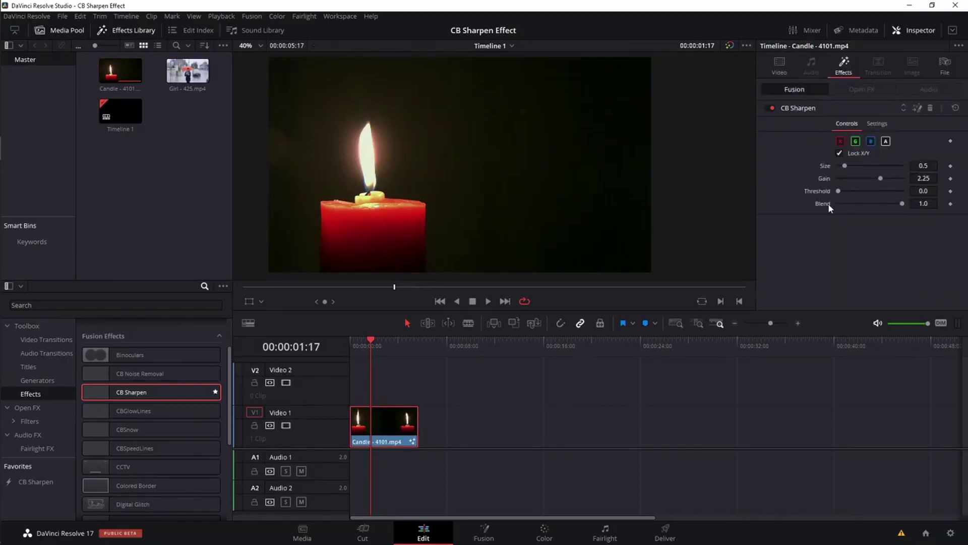
drag(903, 204, 866, 207)
scroll(469, 189, up, 6)
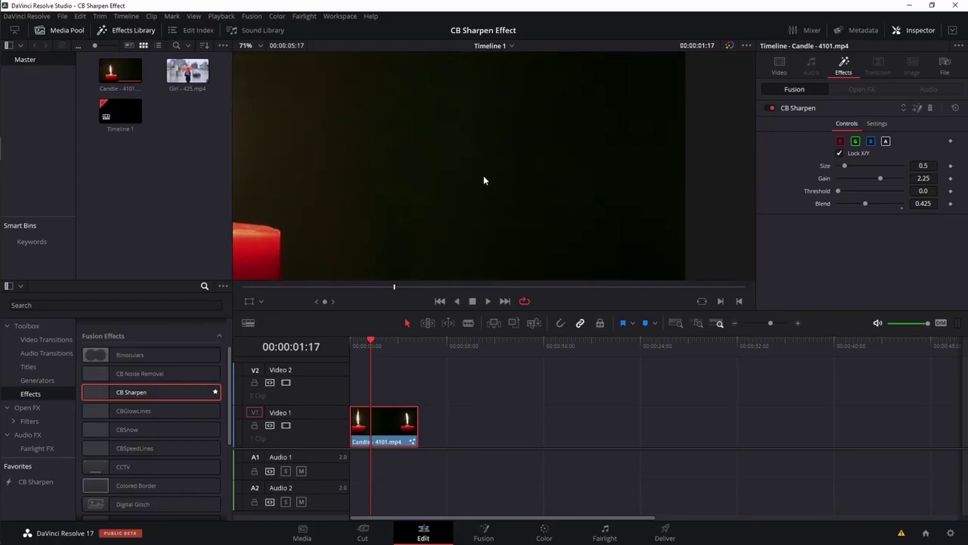
scroll(498, 190, down, 5)
scroll(498, 199, down, 1)
scroll(507, 217, down, 1)
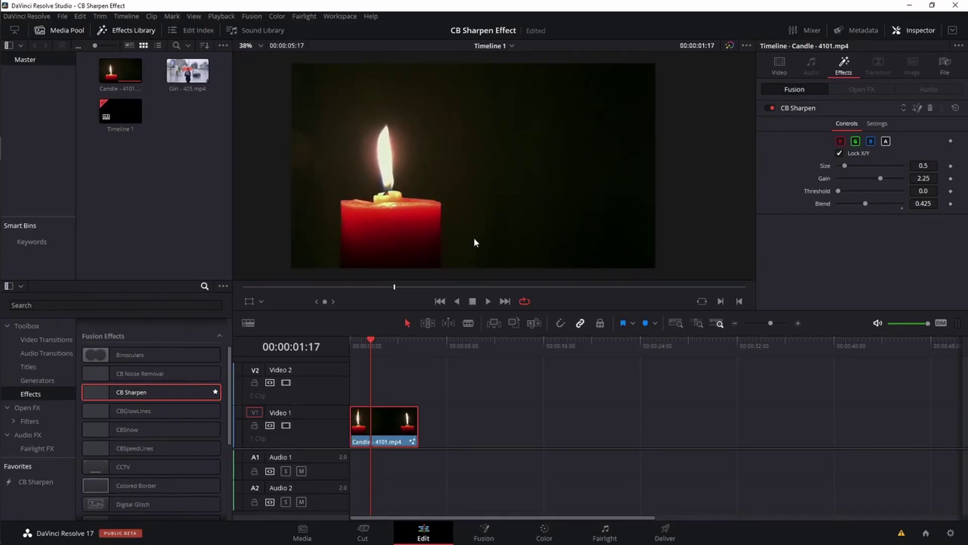
scroll(459, 259, up, 3)
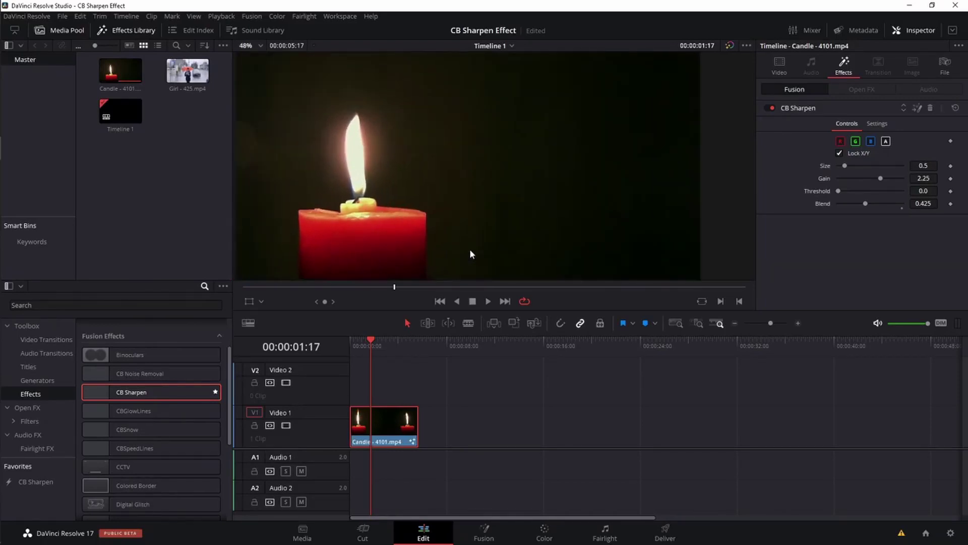
scroll(500, 260, up, 1)
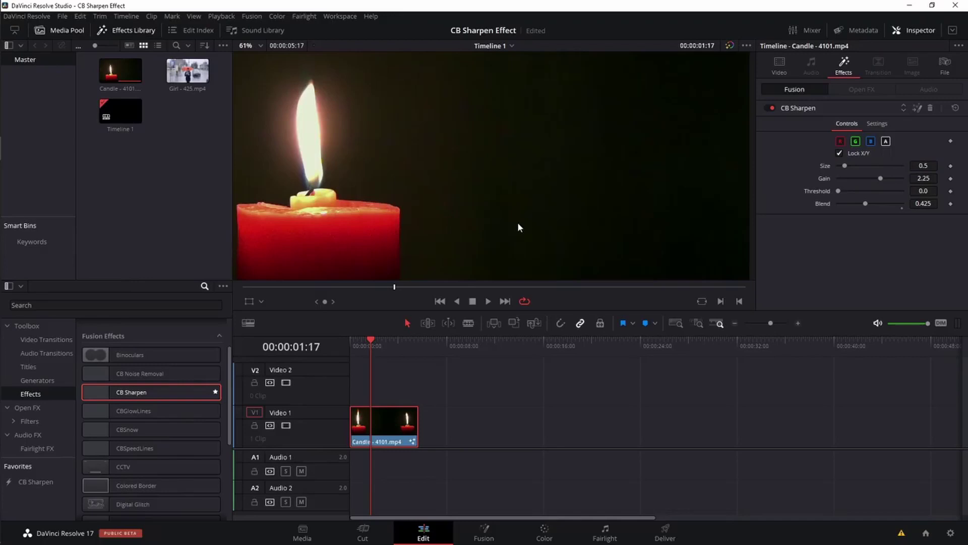
scroll(517, 224, down, 4)
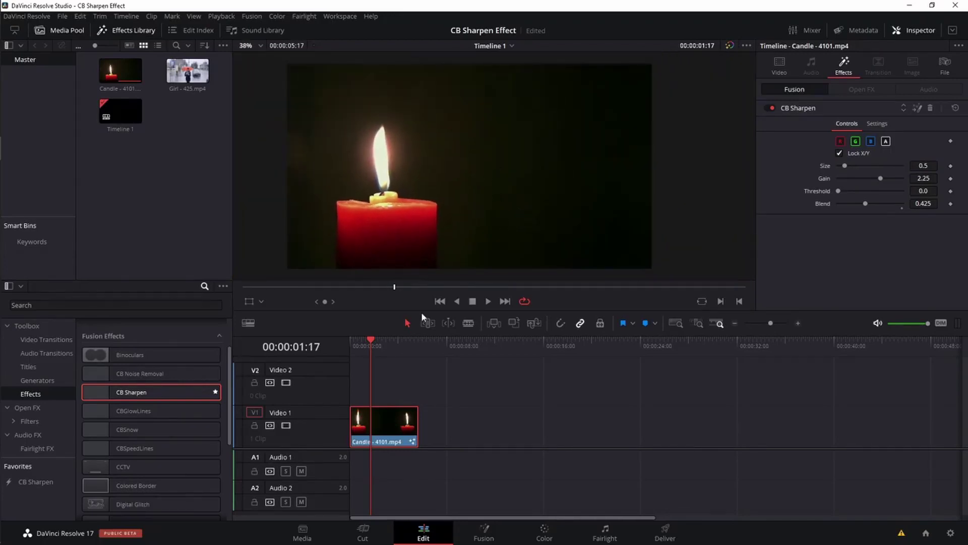
Enable Render Cache Fusion Effect Filter > CB Sharpen on the Candle clip.
right_click(383, 421)
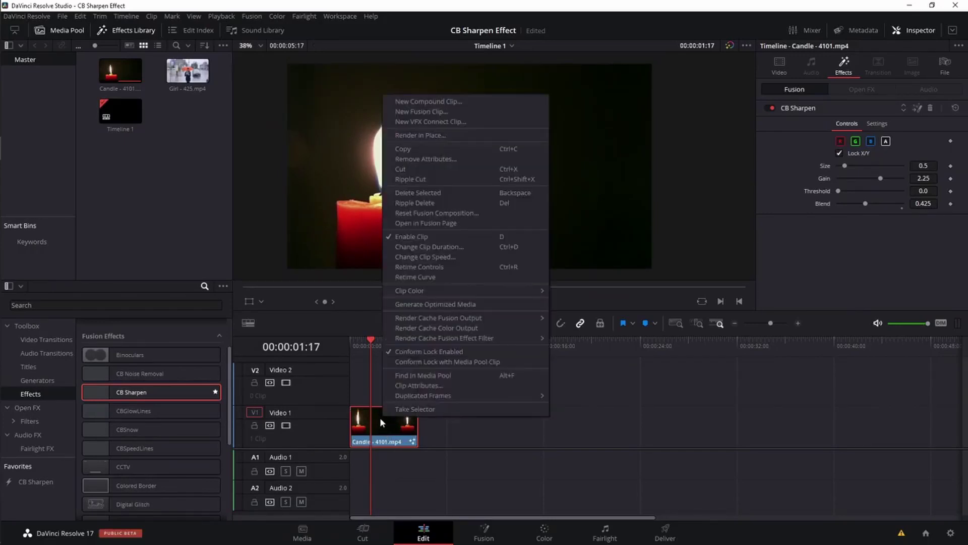
mouse_move(410, 338)
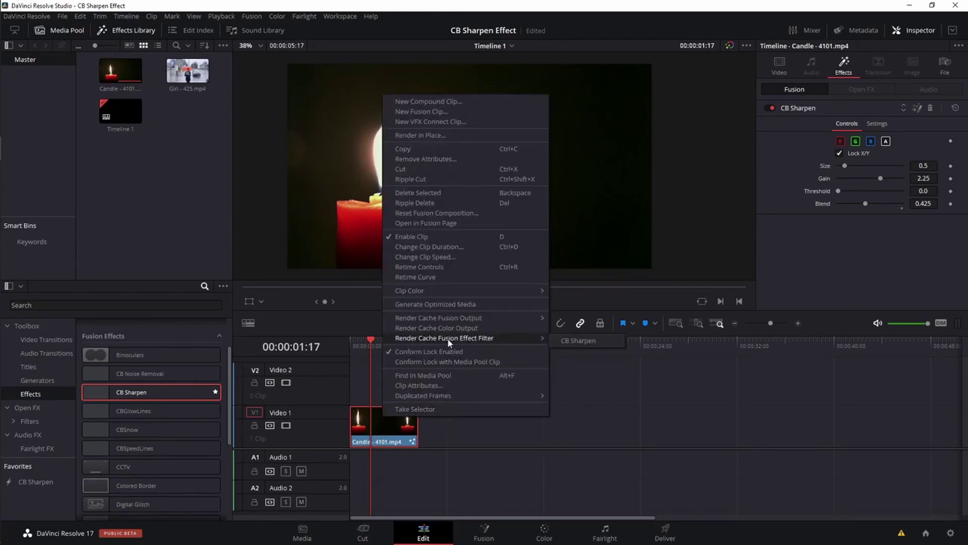
click(591, 339)
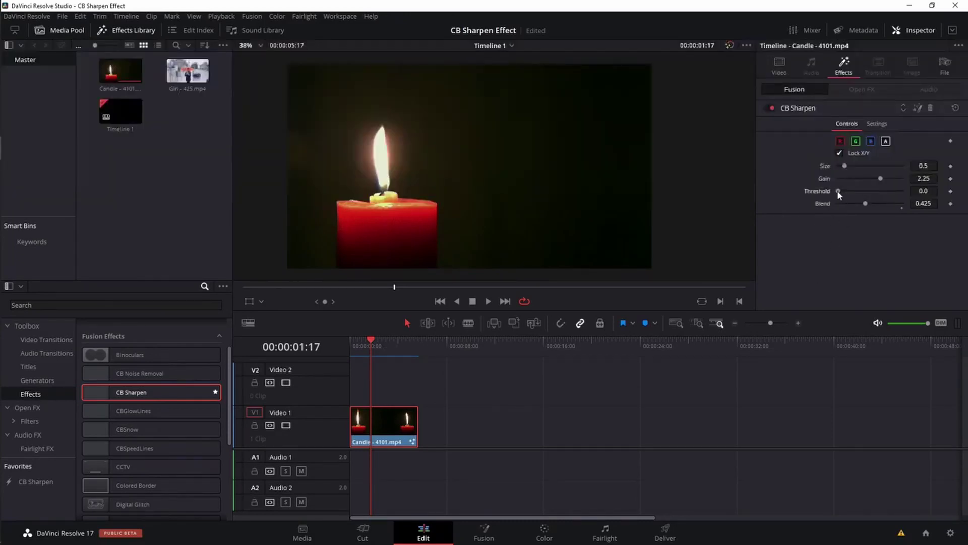
Drag the CB Sharpen Threshold slider from 0.0 up to 0.0276.
drag(839, 195, 846, 196)
scroll(396, 243, up, 6)
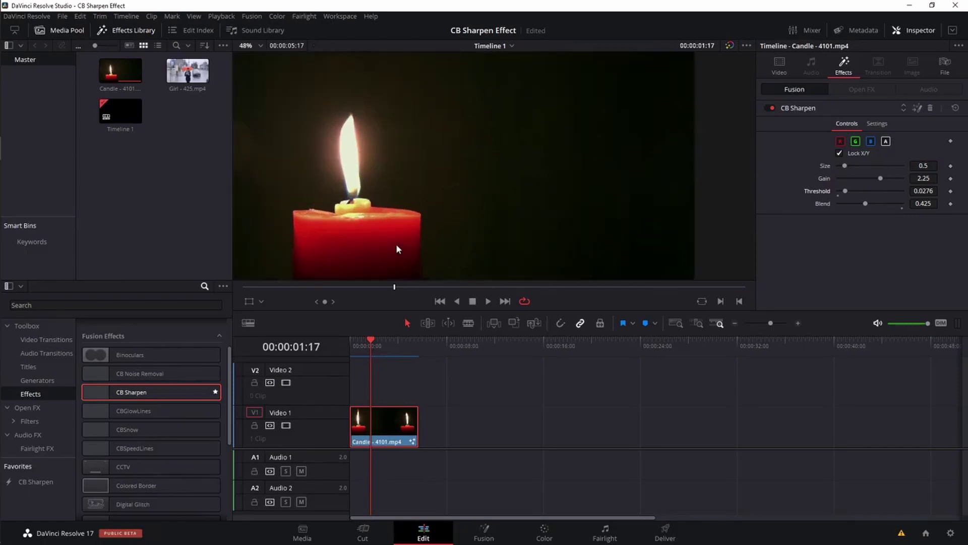
Reframe the zoomed candle and push CB Sharpen to Size 5.0, Gain 5.0, Threshold 0.0, Blend 1.0.
drag(335, 243, 438, 163)
scroll(437, 163, up, 1)
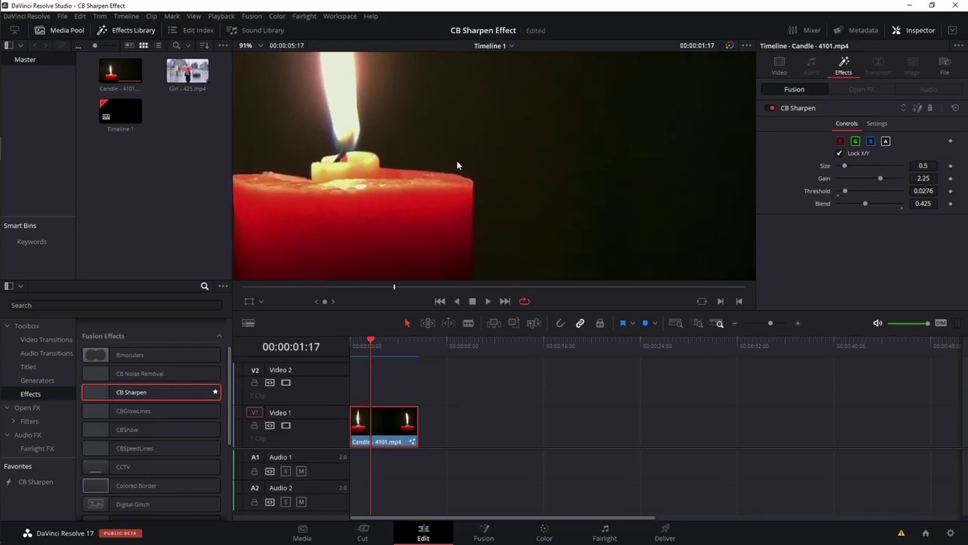
scroll(425, 196, up, 3)
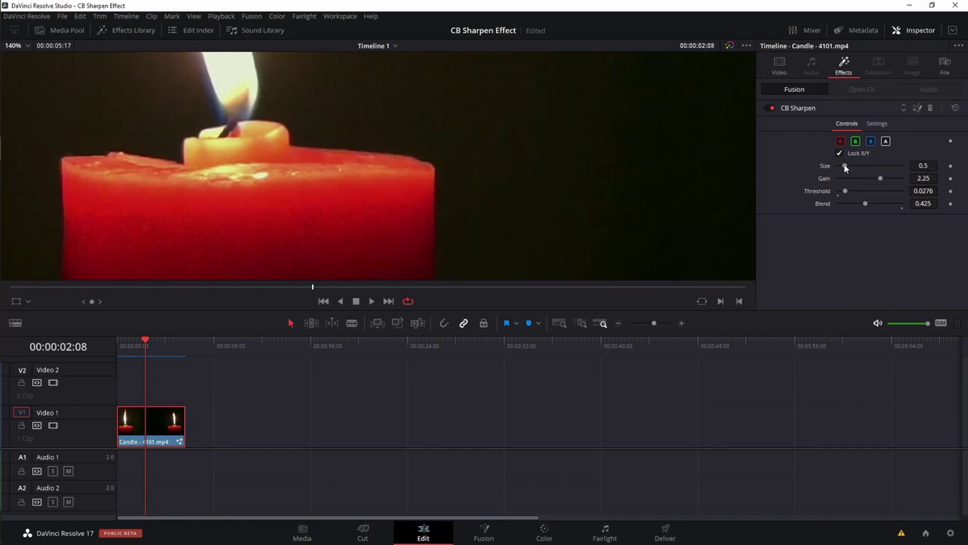
drag(846, 168, 863, 165)
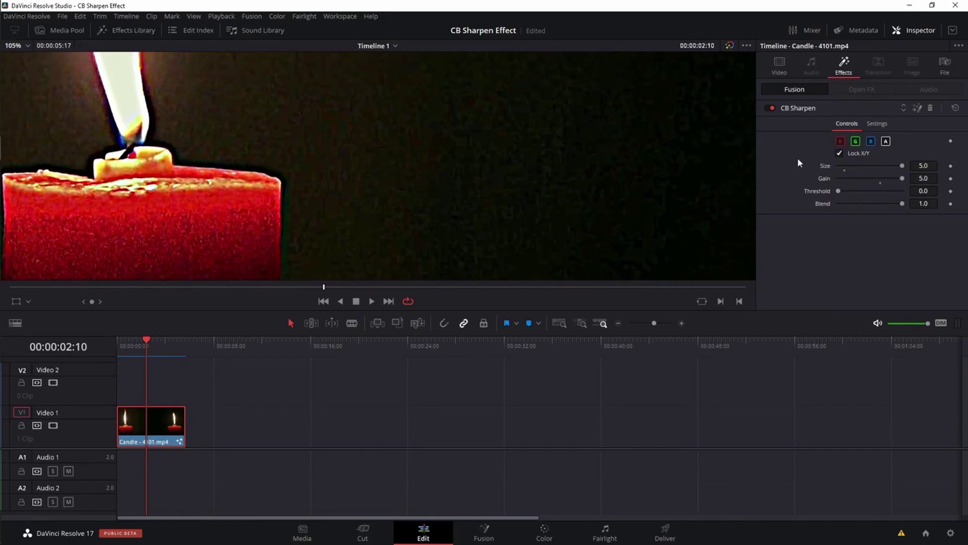
Toggle CB Sharpen's R and G channels off and back on, then lower Size to 0.5.
click(841, 142)
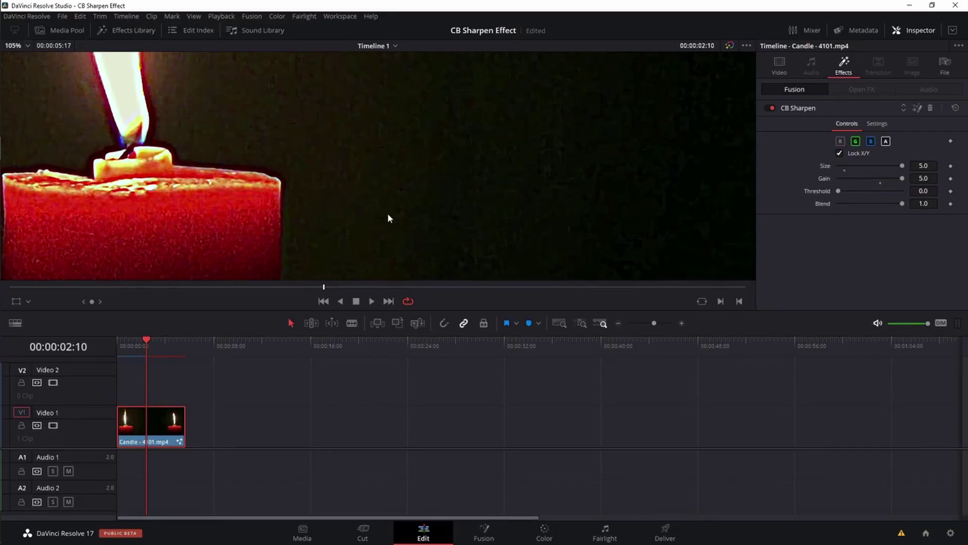
click(858, 141)
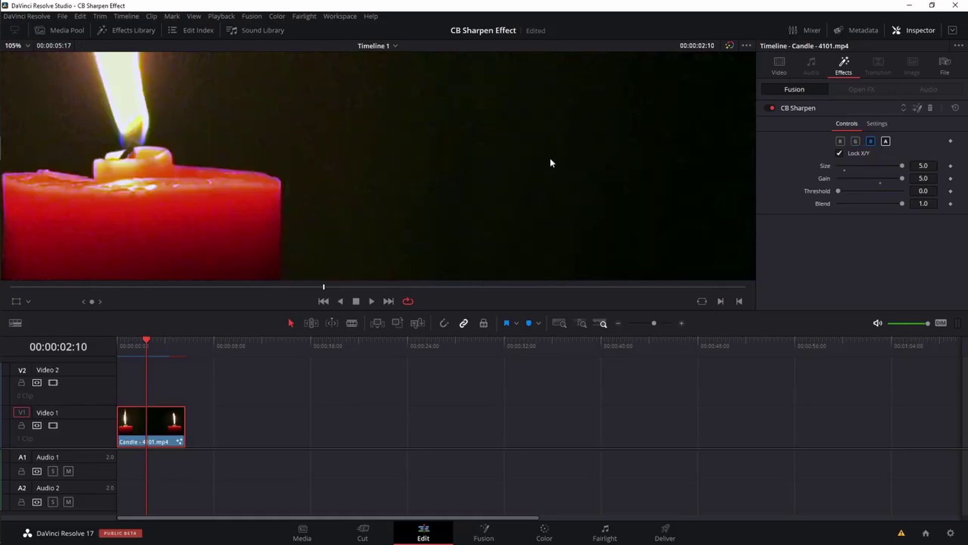
drag(451, 183, 527, 178)
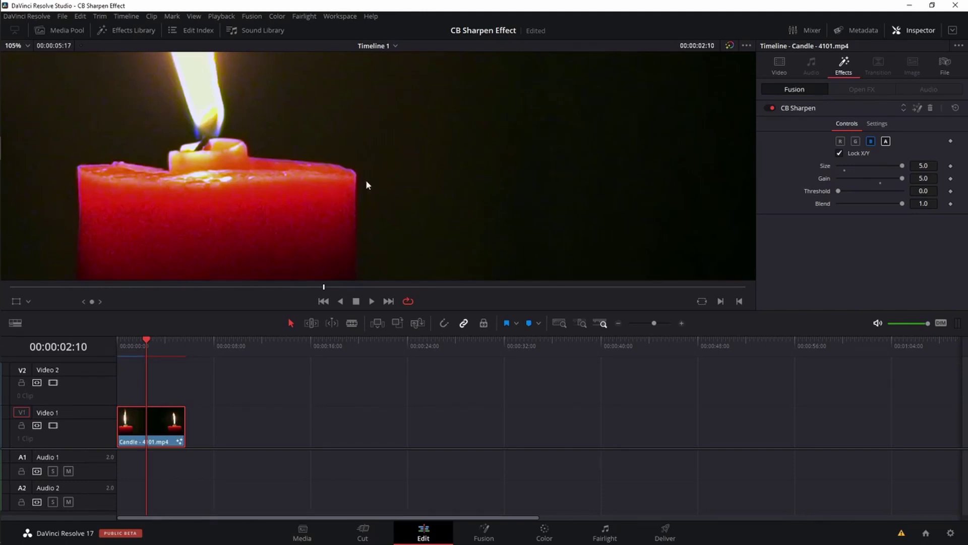
click(855, 141)
click(840, 141)
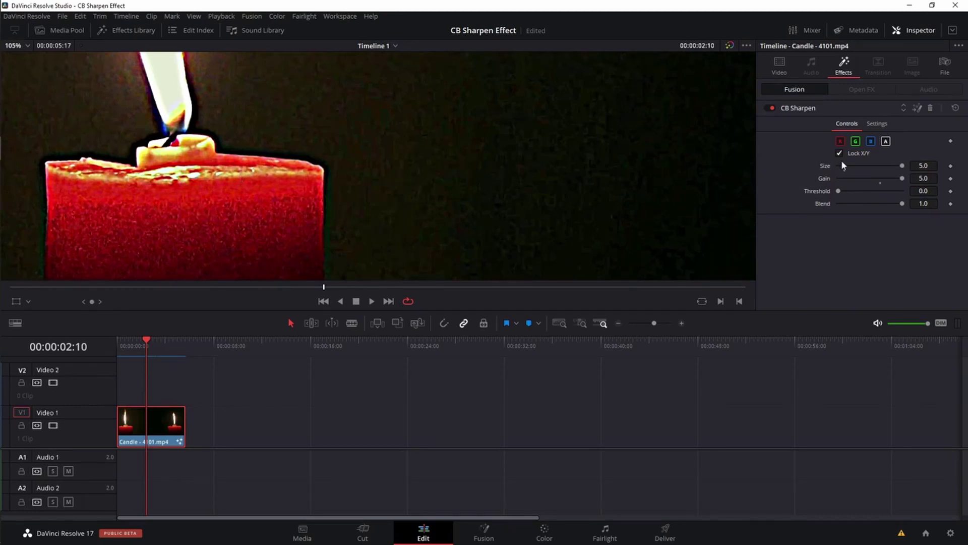
drag(905, 168, 857, 170)
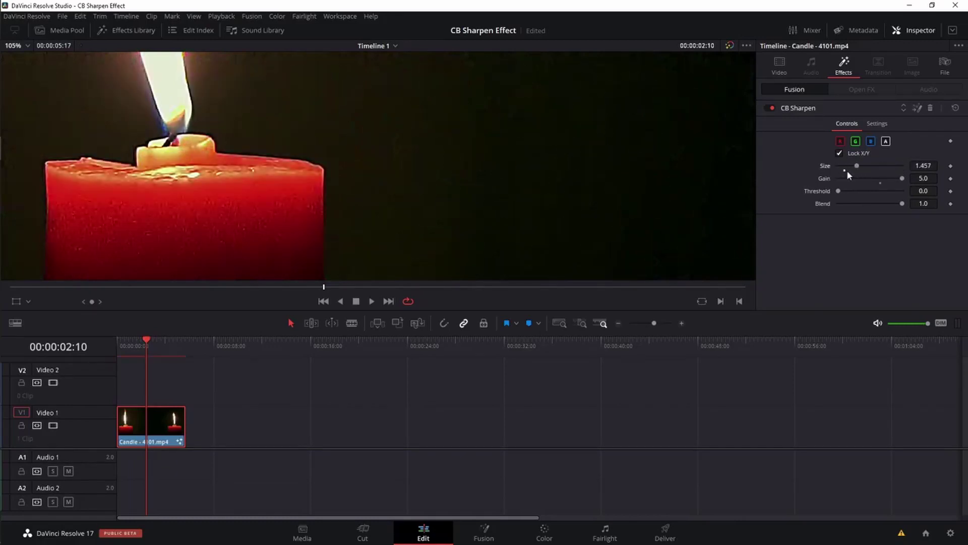
click(845, 169)
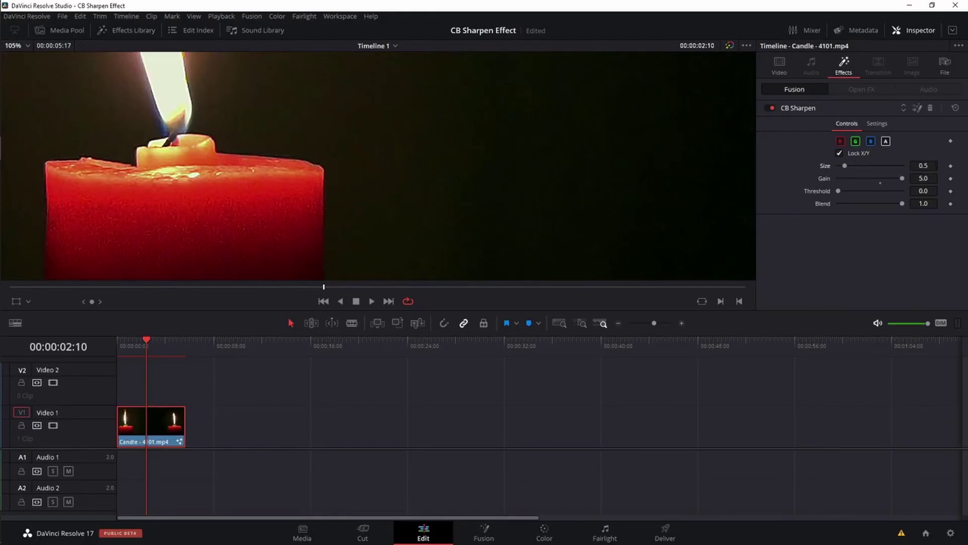
click(923, 166)
text(1)
key(Return)
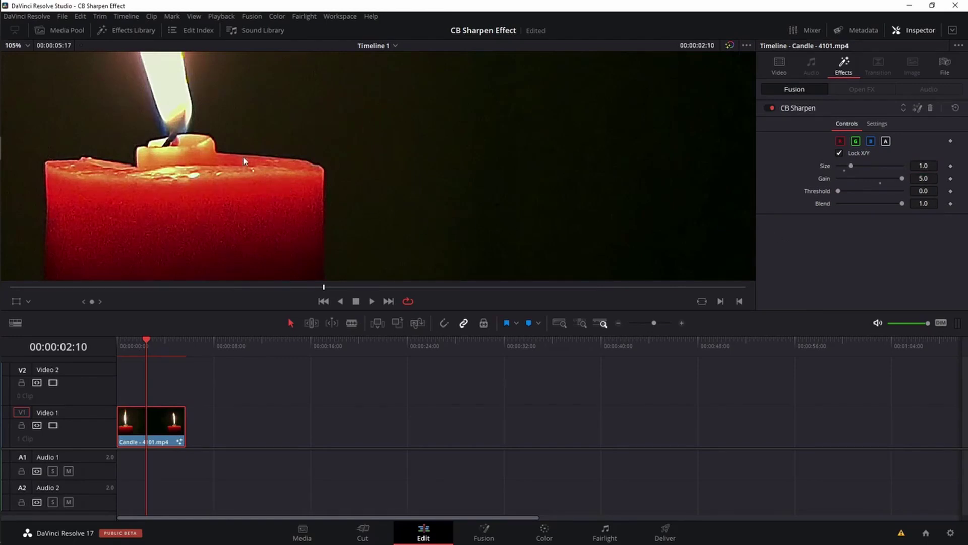
click(769, 108)
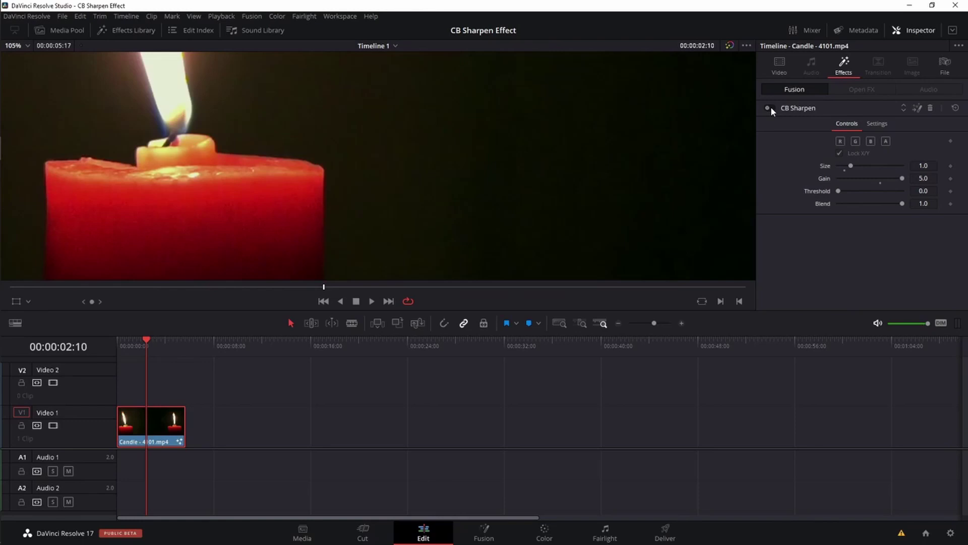
click(769, 107)
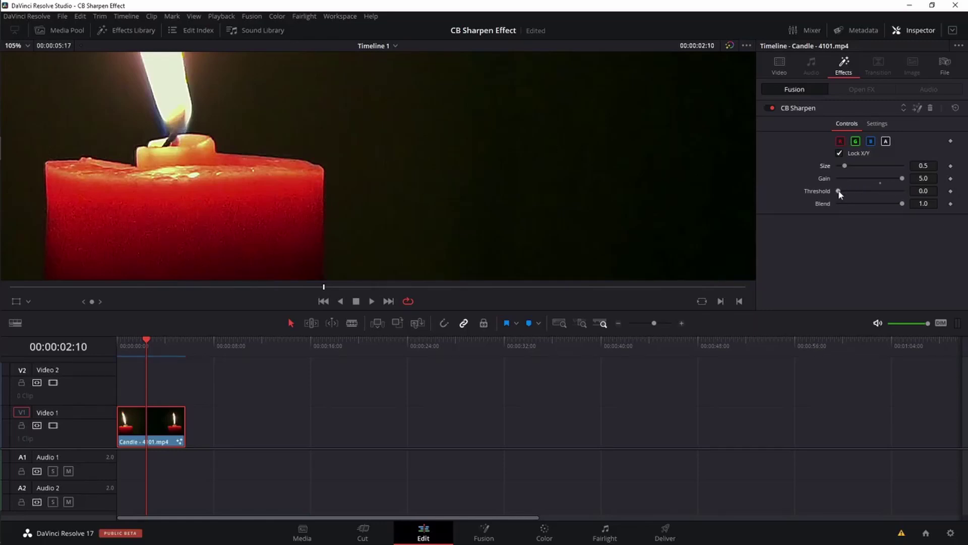
Raise the candle's CB Sharpen Threshold to 0.01727 and lower Blend to 0.638.
drag(838, 190, 871, 190)
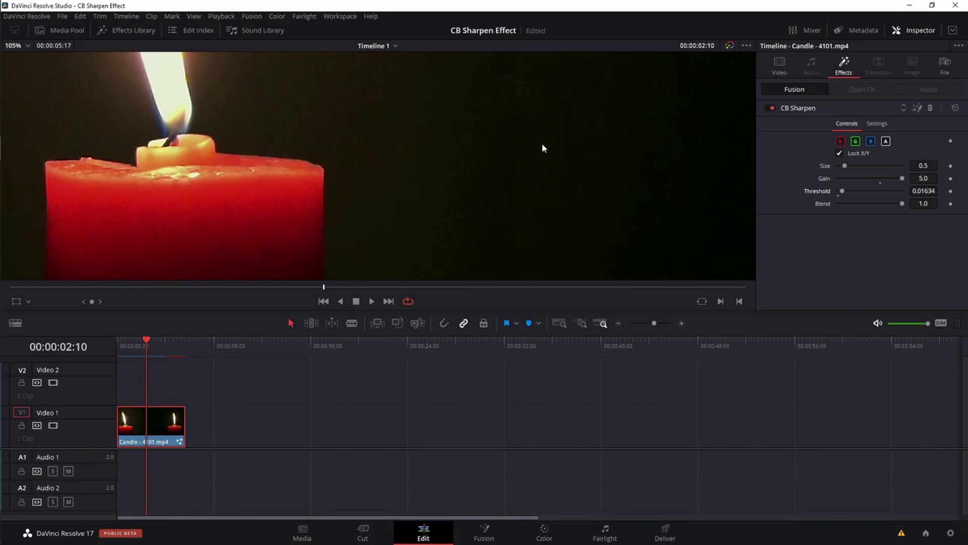
drag(843, 190, 929, 169)
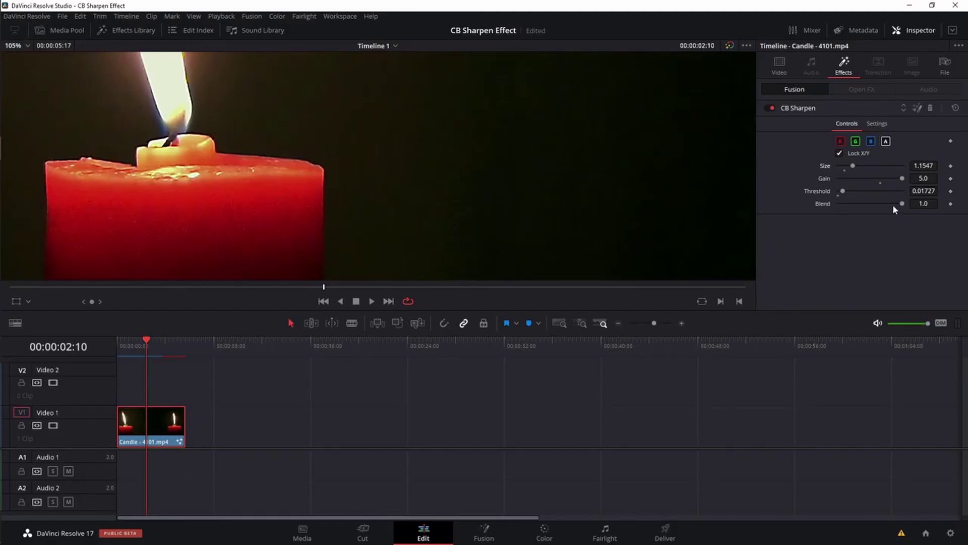
drag(893, 204, 878, 204)
Unlink and then relink the X/Y sharpen size at 1.1547, and play the candle clip to review.
click(839, 153)
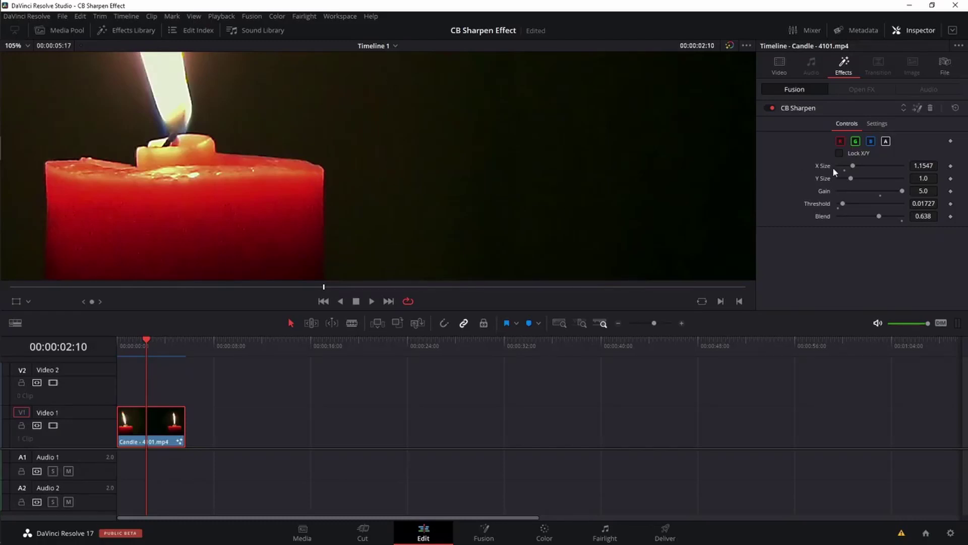
click(839, 152)
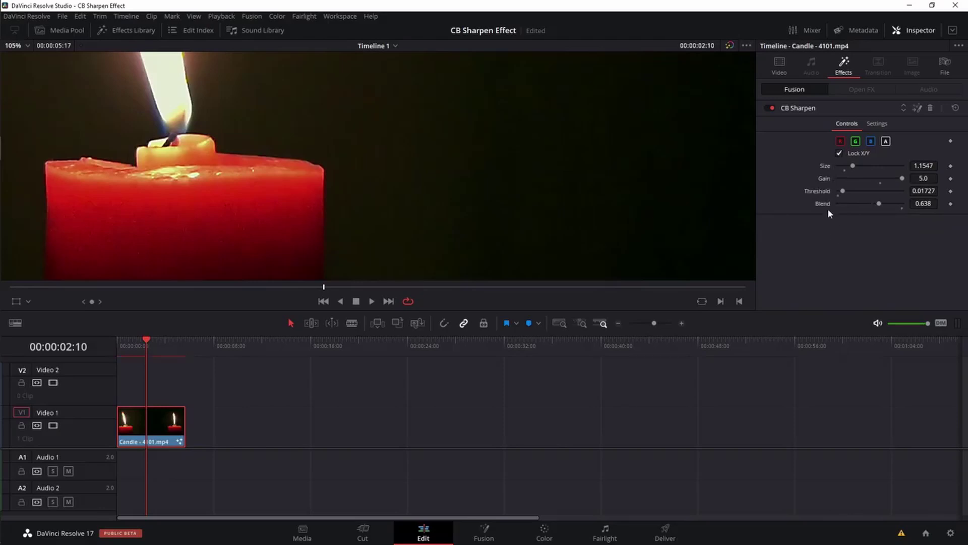
scroll(389, 207, down, 5)
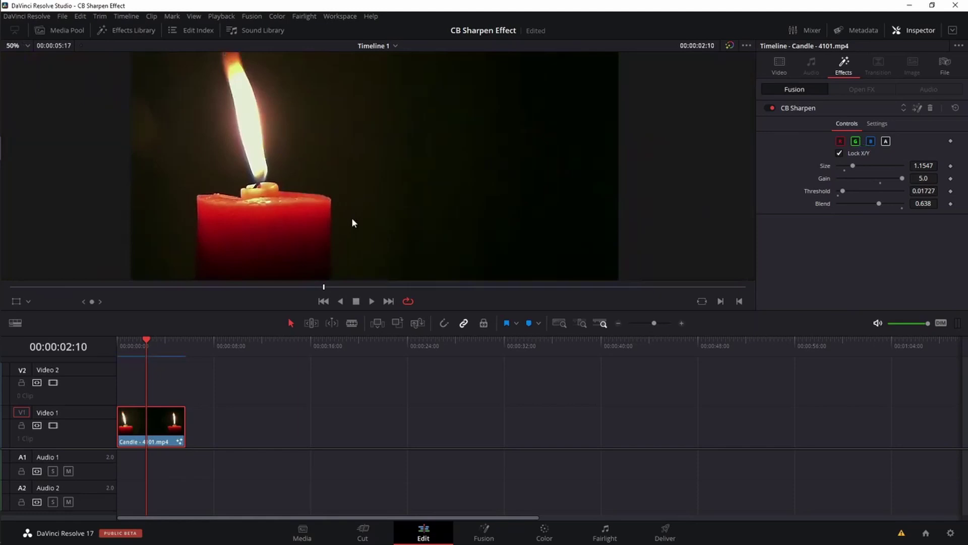
key(space)
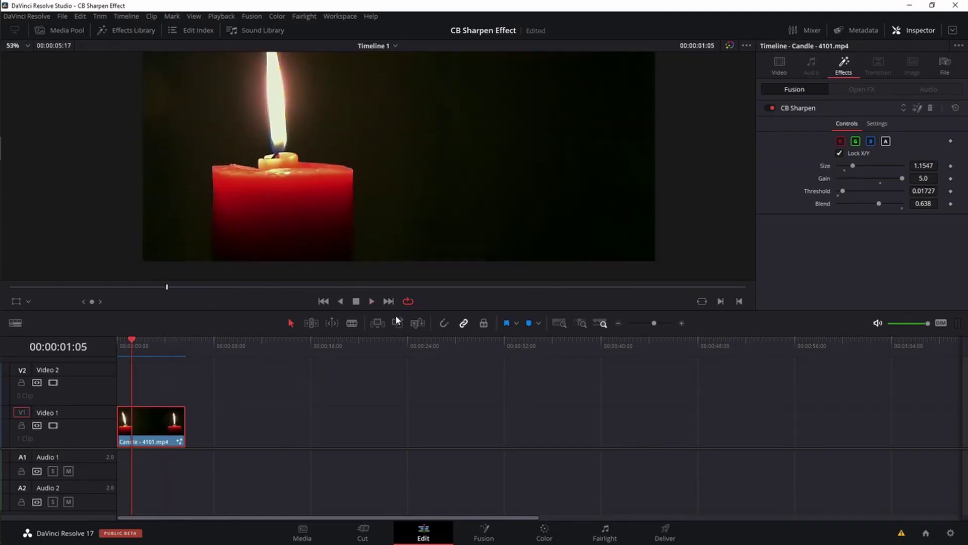
Toggle CB Sharpen off and back on to compare the candle with and without sharpening.
scroll(308, 180, up, 4)
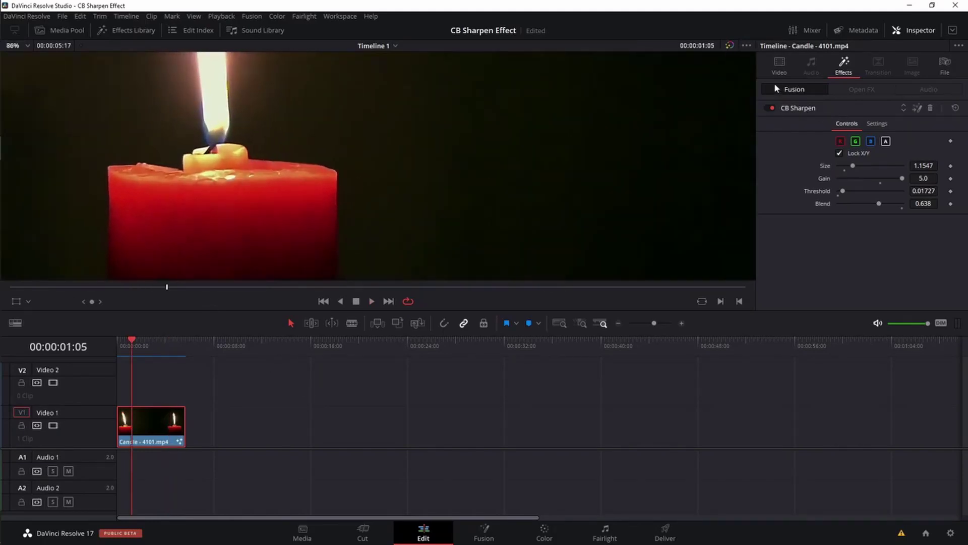
click(770, 108)
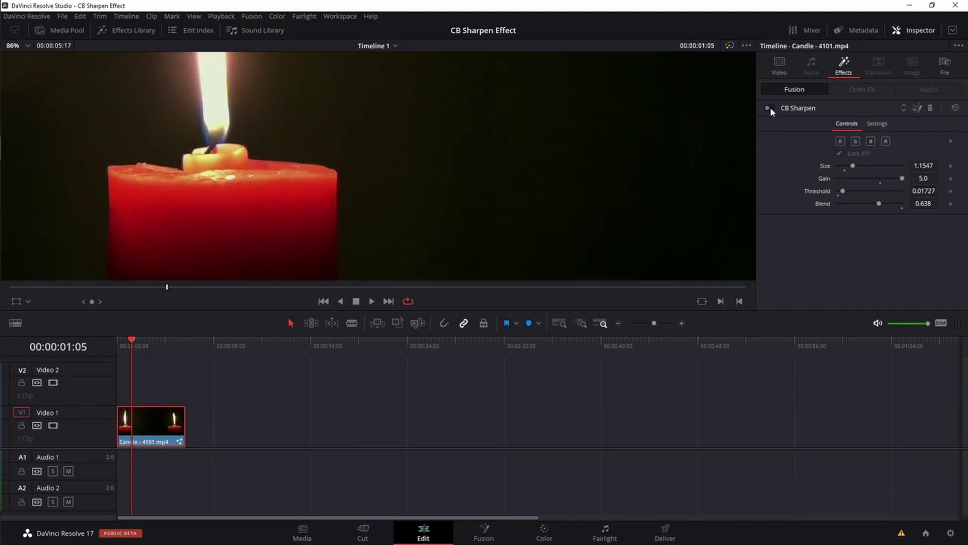
click(768, 108)
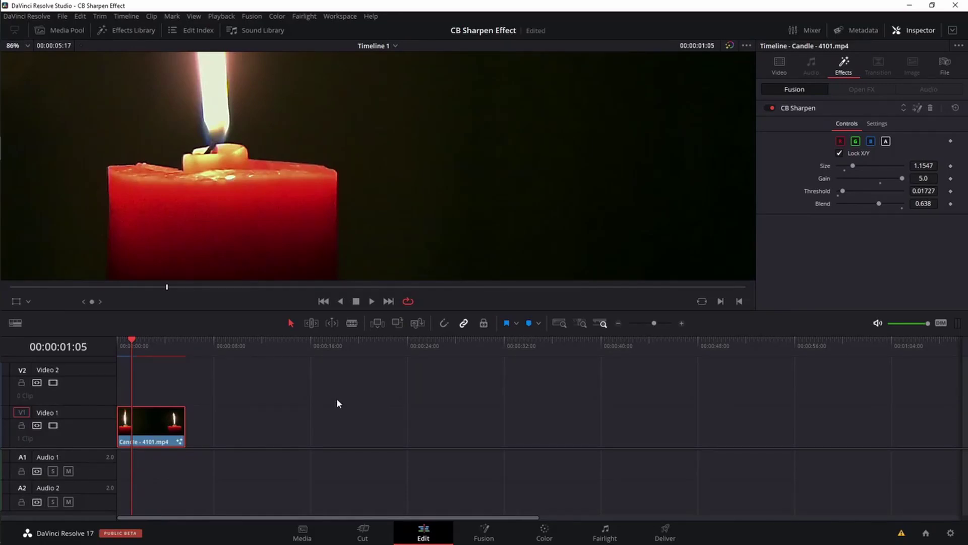
Replace the candle clip on V1 with Girl - 425.mp4 and park the playhead at 00:00:05:16.
click(59, 29)
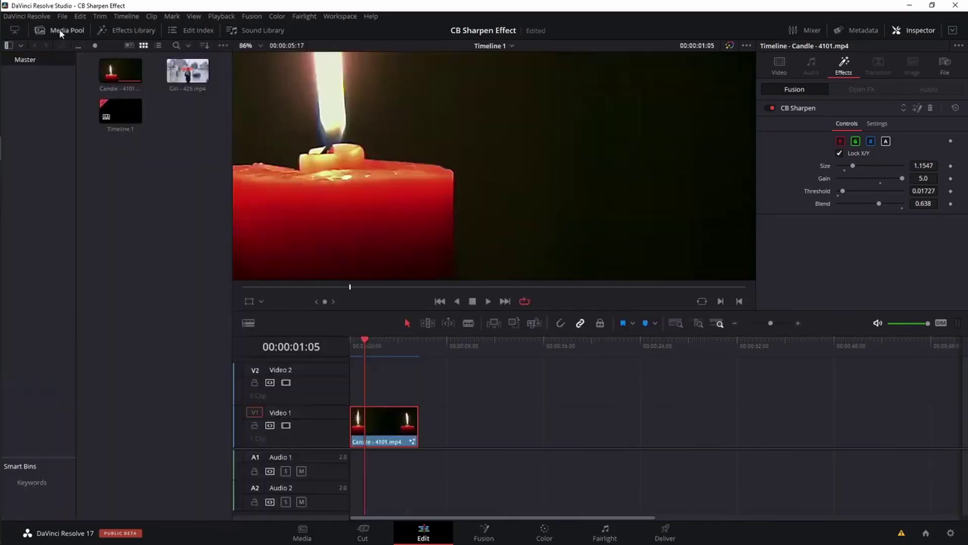
key(Delete)
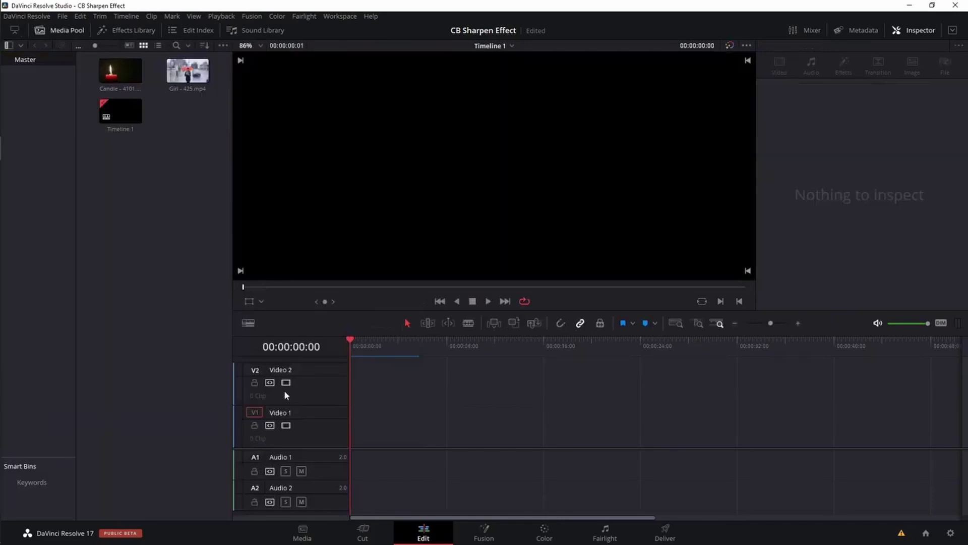
drag(184, 70, 348, 438)
click(389, 341)
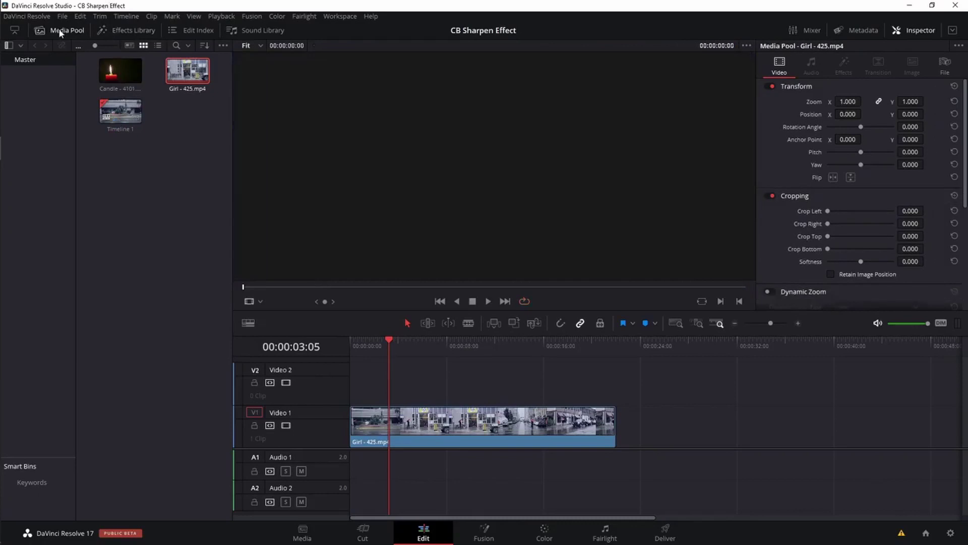
click(58, 30)
click(184, 339)
Apply CB Sharpen from the Effects Library to the Girl clip and enlarge the viewer.
click(128, 30)
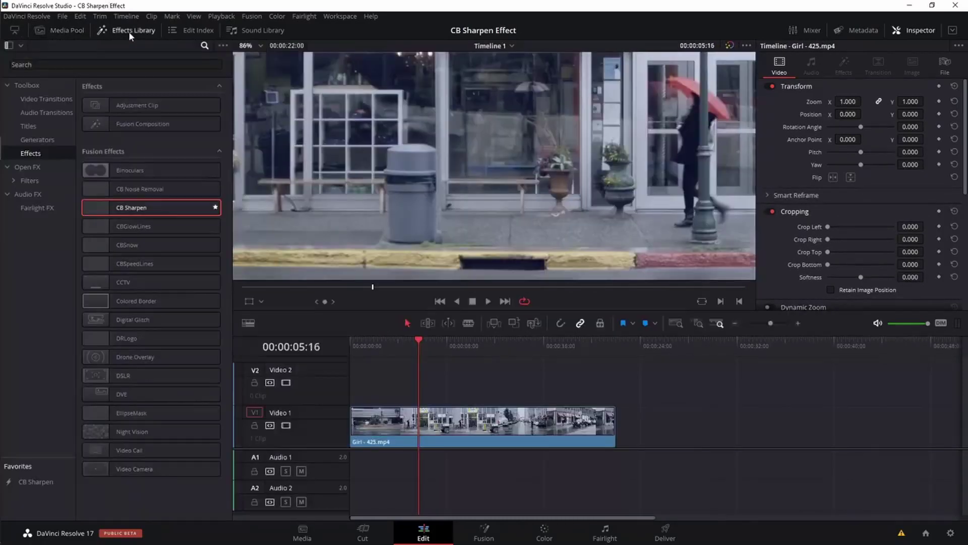
drag(101, 208, 417, 429)
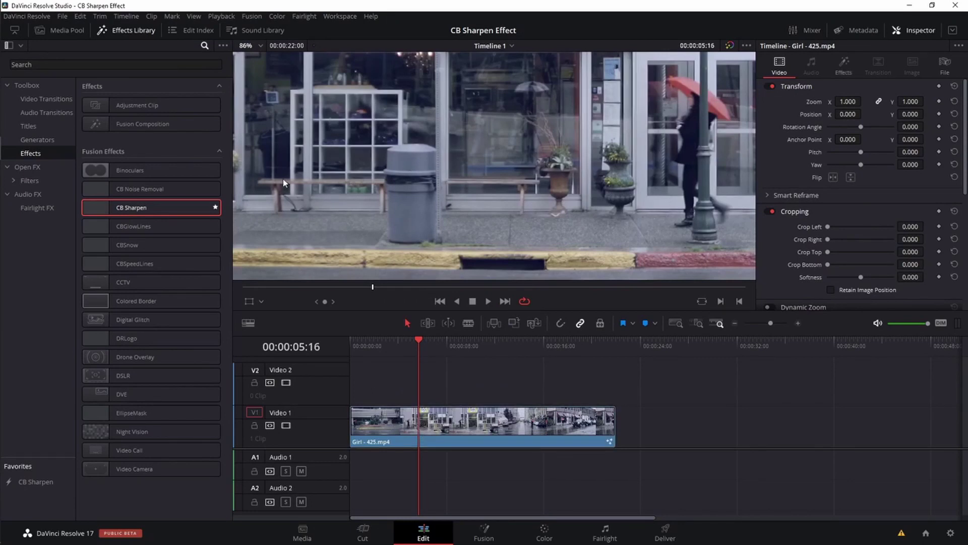
click(119, 31)
drag(192, 311, 192, 379)
drag(187, 410, 265, 416)
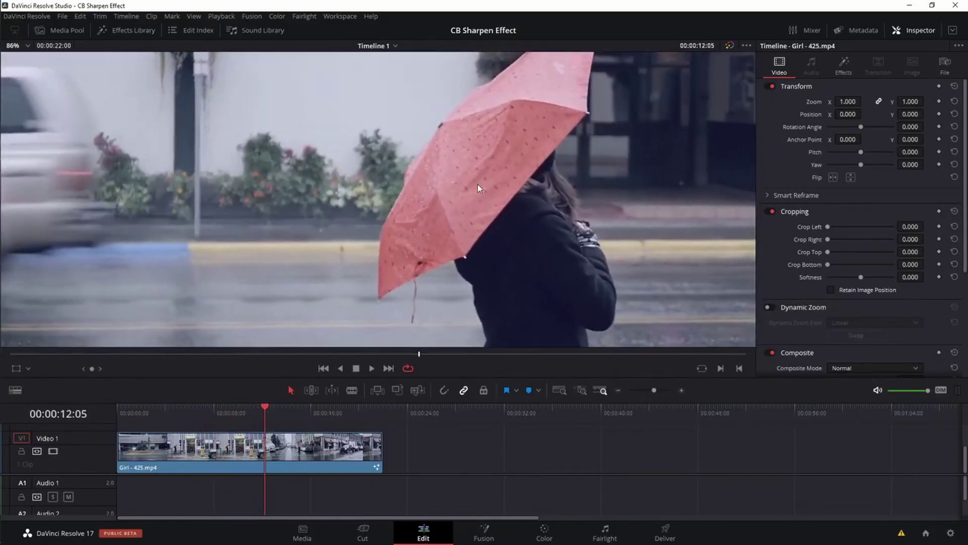
Show the Girl clip's CB Sharpen settings and toggle the effect off and on to compare.
click(843, 69)
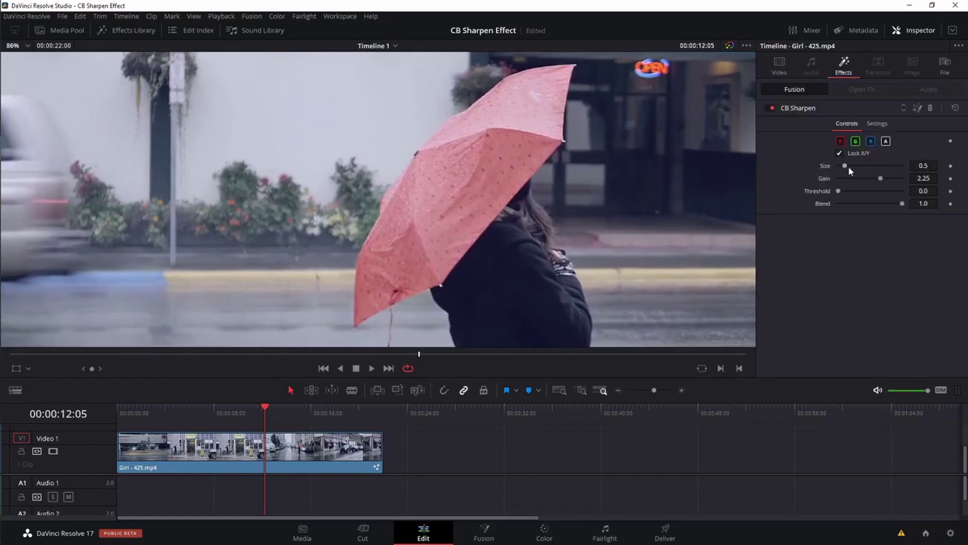
click(771, 108)
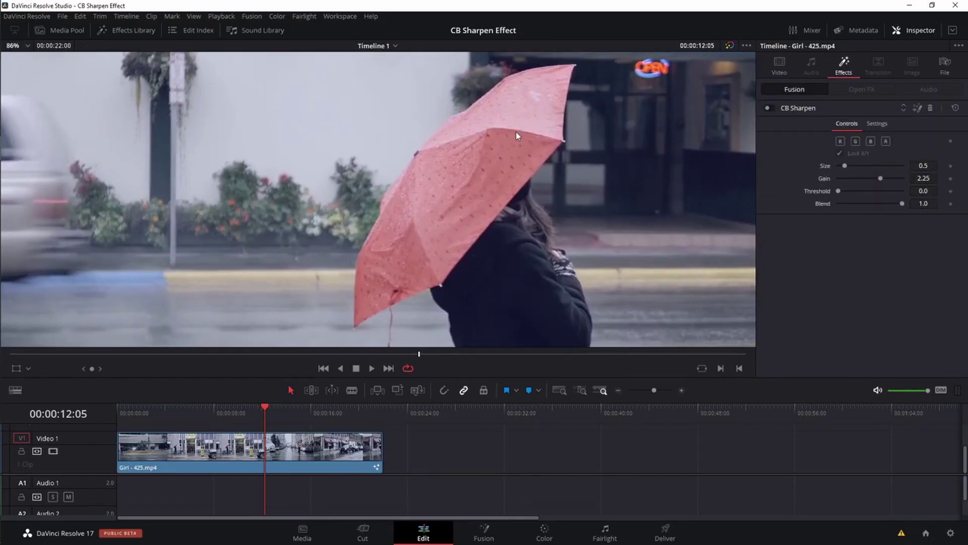
click(768, 108)
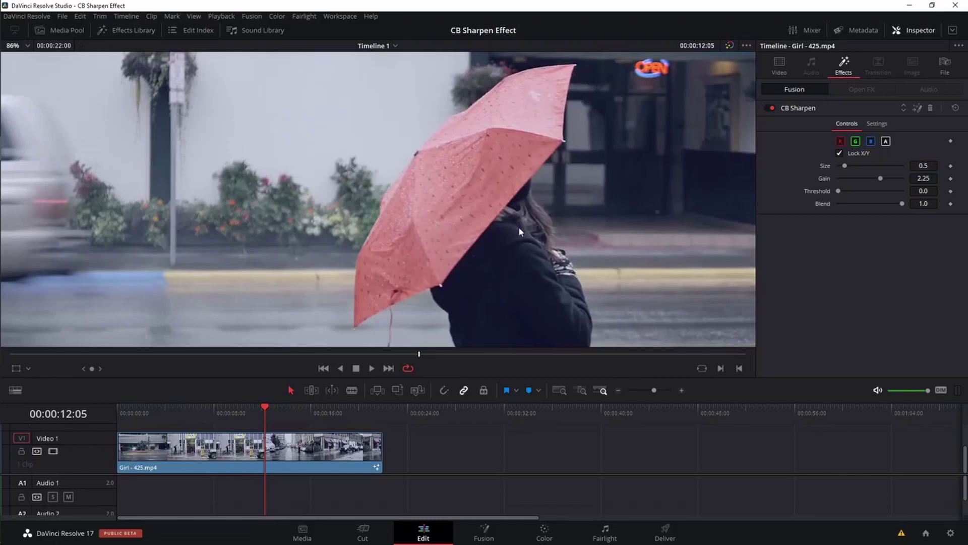
click(773, 107)
Push the umbrella clip's sharpen Size and Gain to 5.0, then bring Size down to 1.181.
drag(846, 165, 905, 179)
double_click(823, 204)
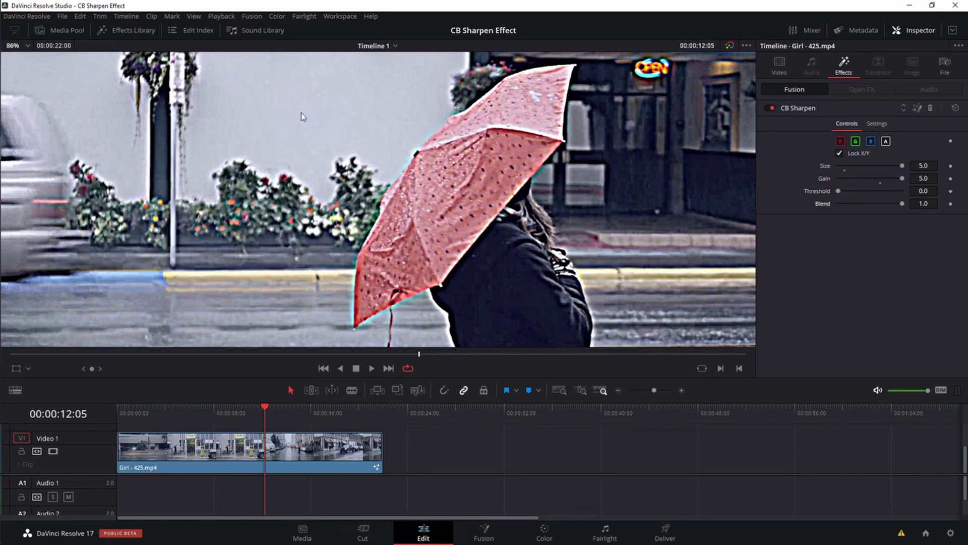
drag(903, 166, 849, 171)
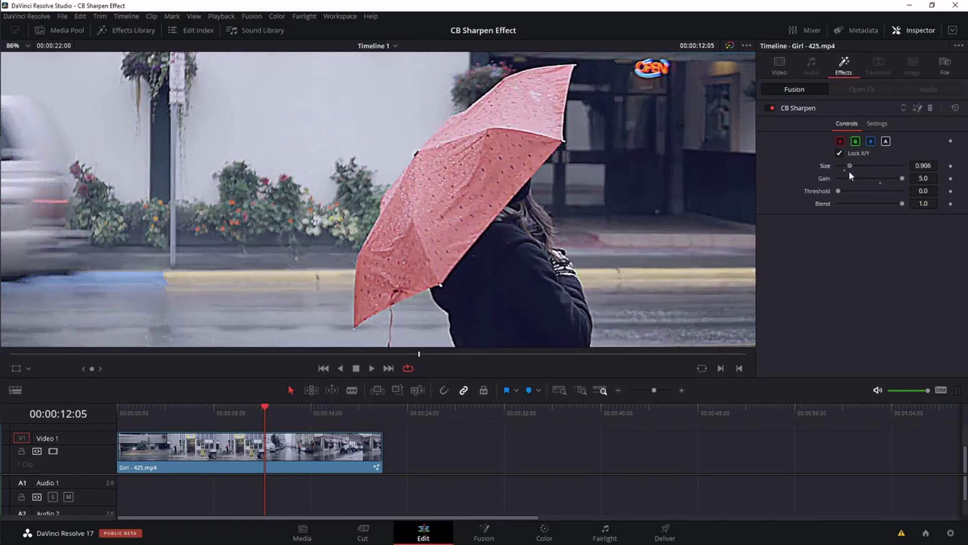
scroll(449, 121, up, 2)
scroll(449, 121, up, 8)
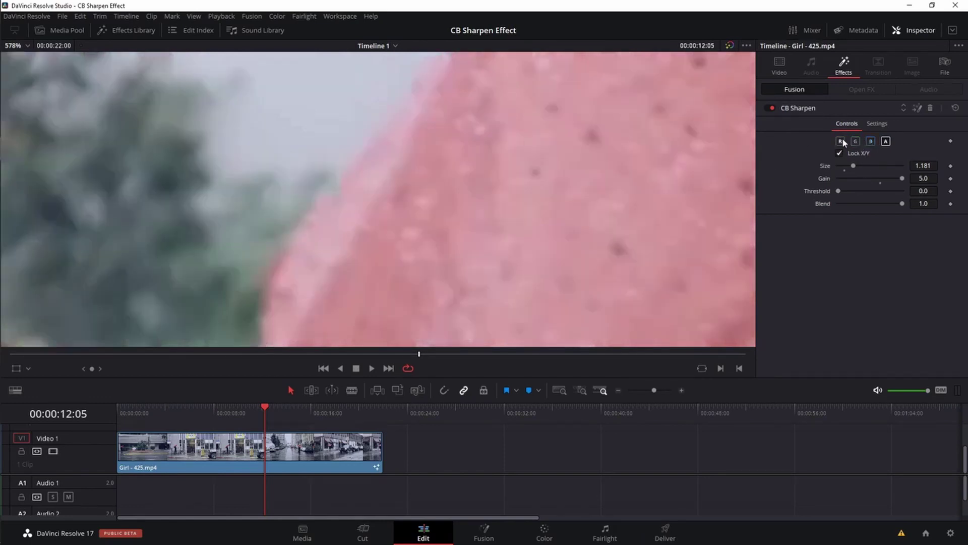
Re-enable red and green channel sharpening, reset Gain to 2.25 and lower Blend to 0.732.
click(841, 141)
scroll(442, 165, down, 8)
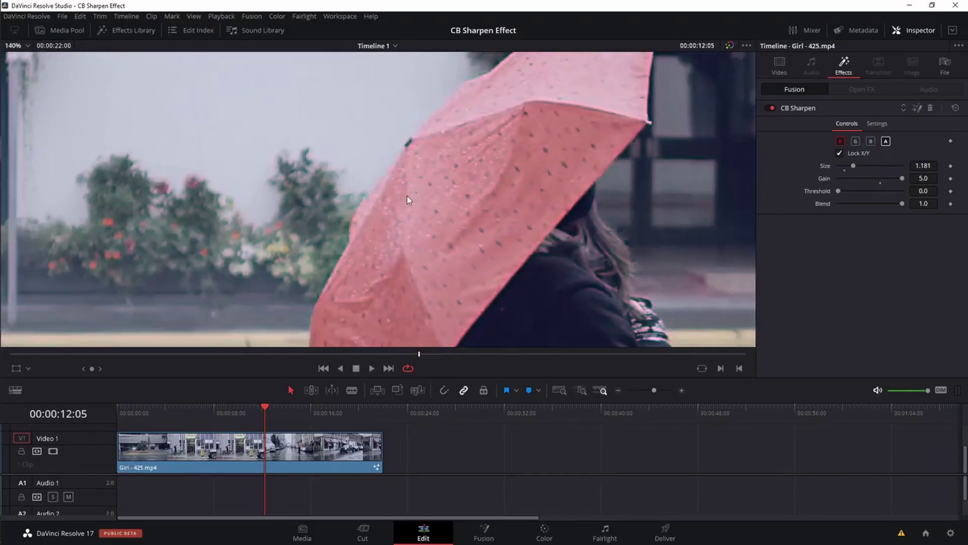
click(856, 142)
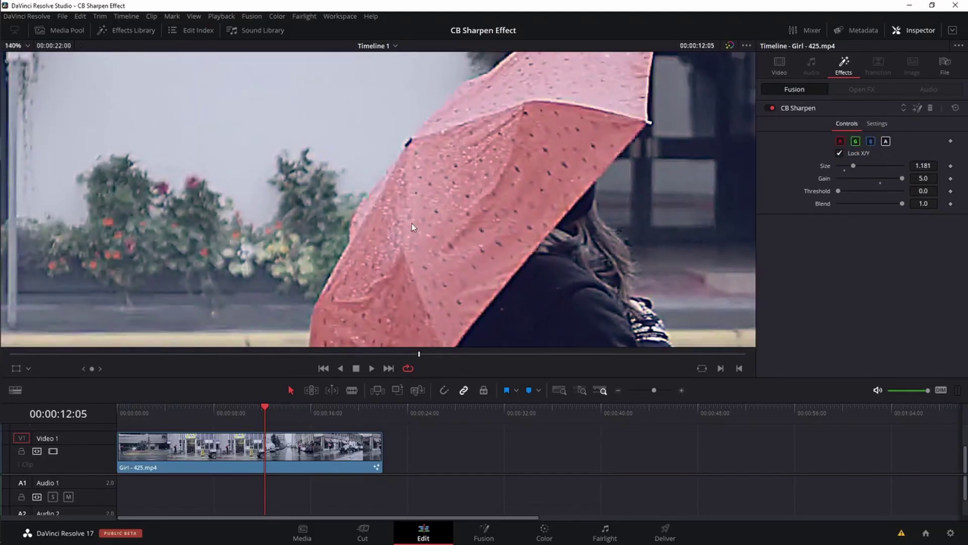
scroll(411, 223, down, 3)
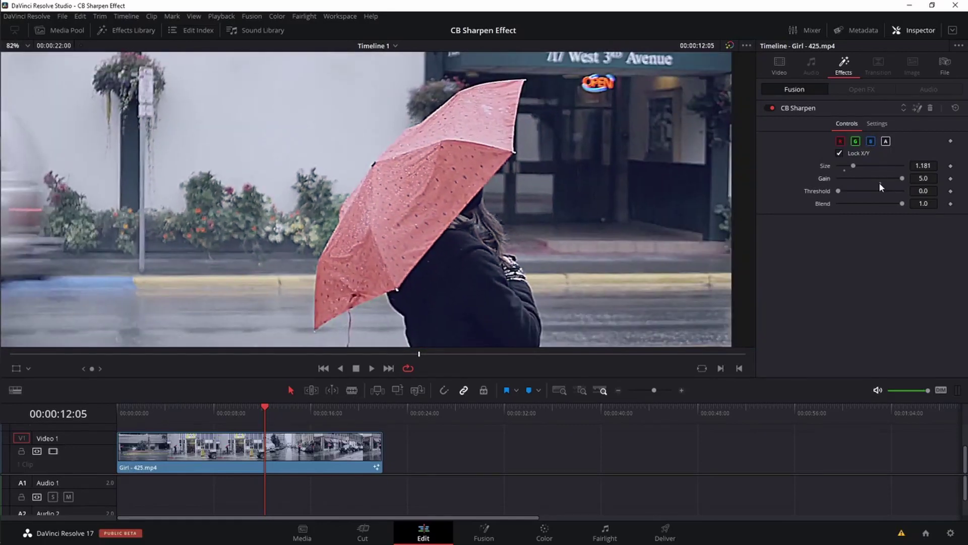
click(880, 180)
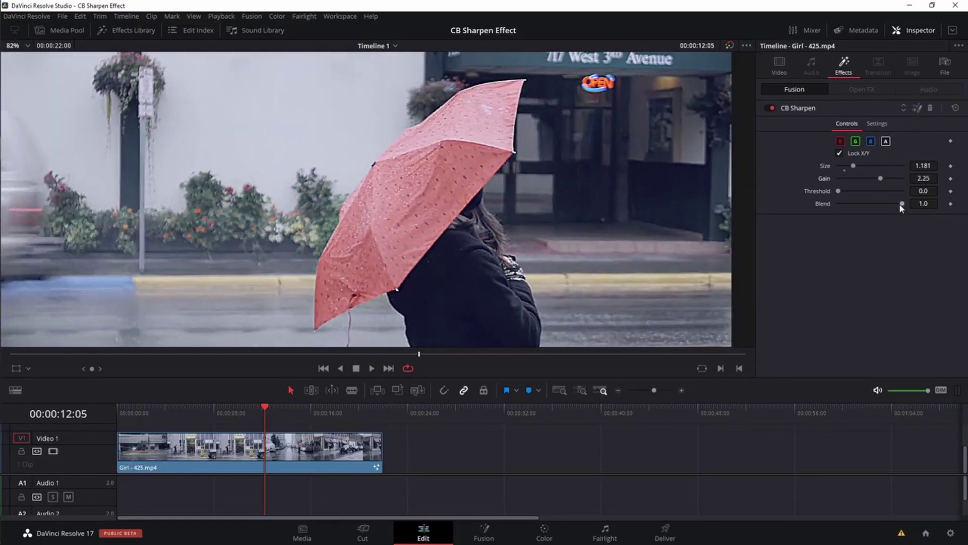
drag(900, 203, 883, 204)
Max Size and Gain, set Threshold to 0.01043, then restore Gain 2.25, Size 0.5 and Blend 1.0.
drag(856, 169, 913, 177)
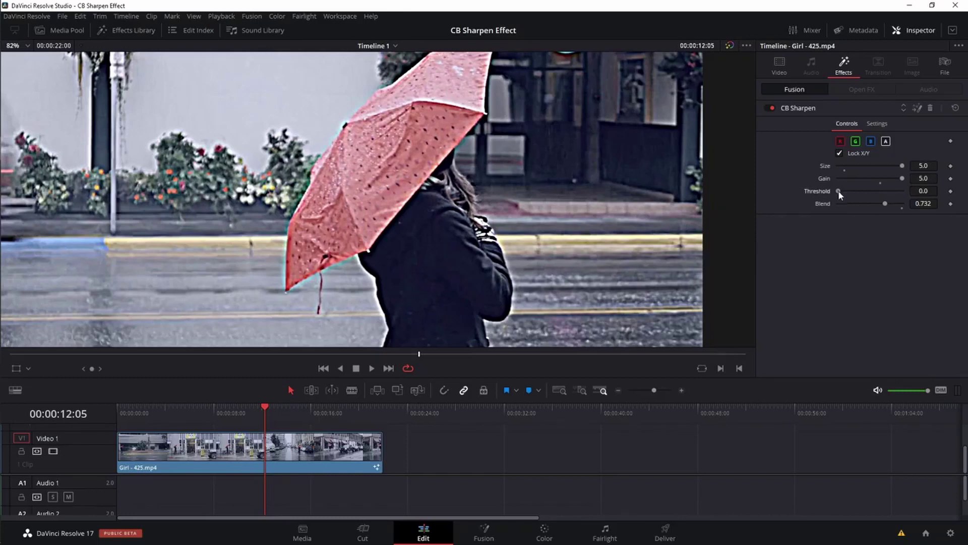
drag(838, 190, 864, 189)
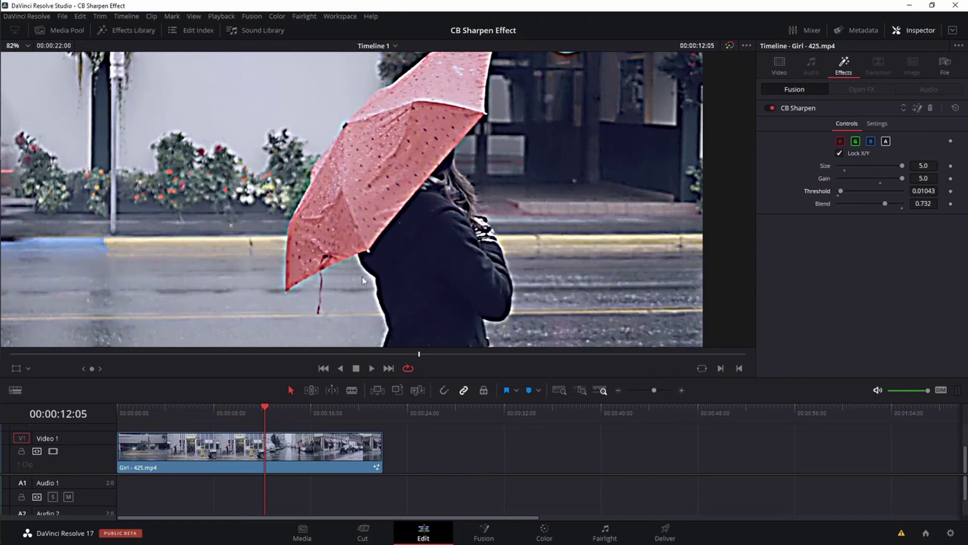
click(880, 178)
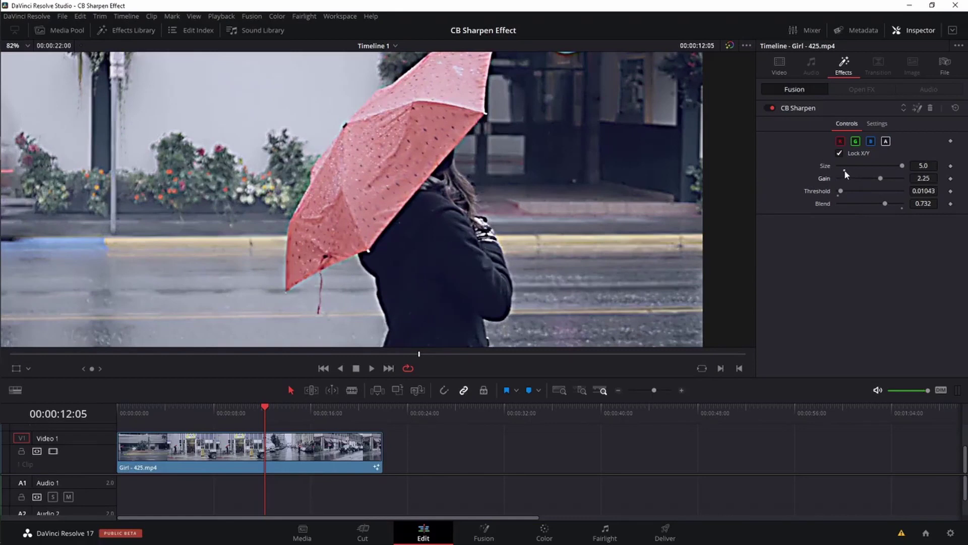
click(844, 166)
drag(886, 205, 902, 204)
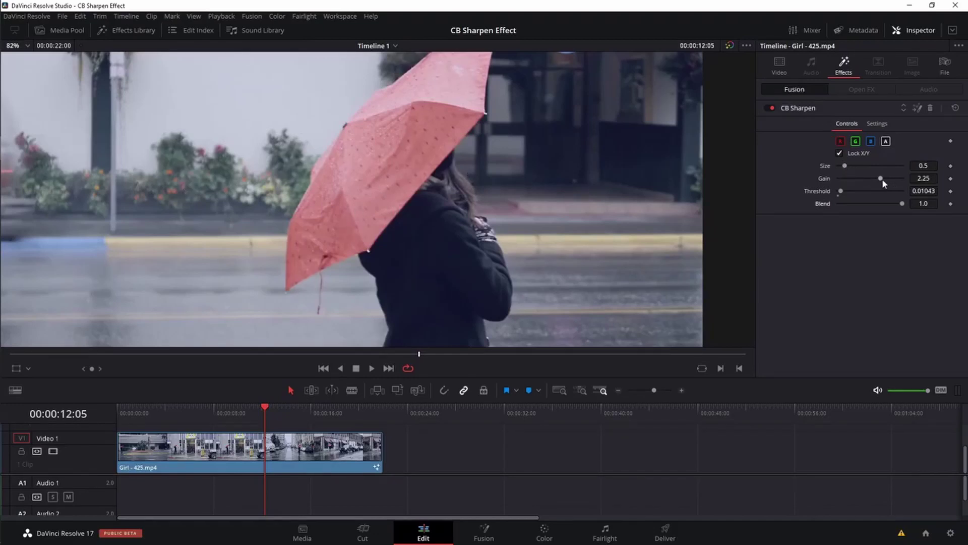
Raise the umbrella clip's sharpen Gain, entering a value of 10.
drag(882, 178, 895, 177)
text(10)
key(Return)
Bring Gain down to 2.5 and jump to the snow city shot at 00:00:07:02.
scroll(488, 254, up, 3)
scroll(565, 277, down, 3)
drag(888, 178, 880, 180)
drag(860, 180, 861, 180)
drag(861, 177, 874, 179)
scroll(450, 264, down, 2)
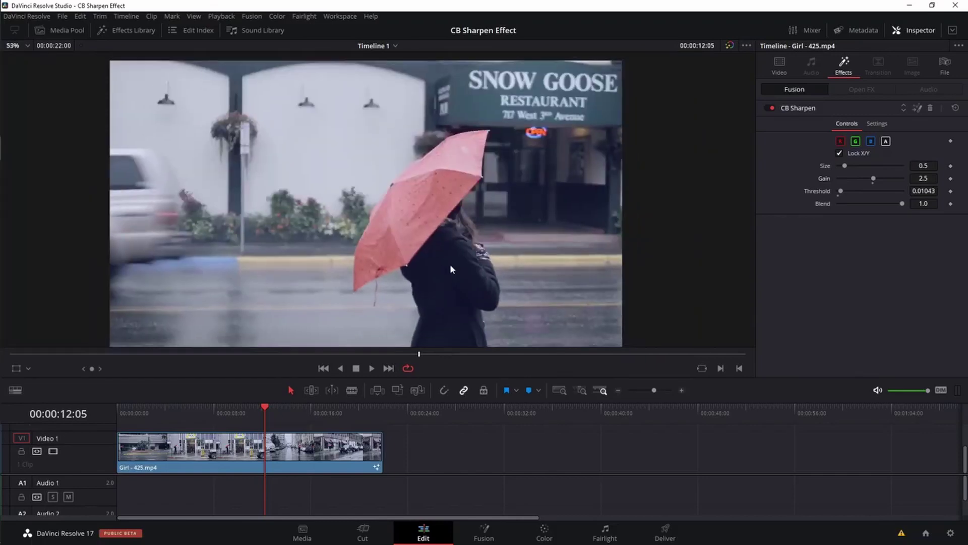
click(247, 355)
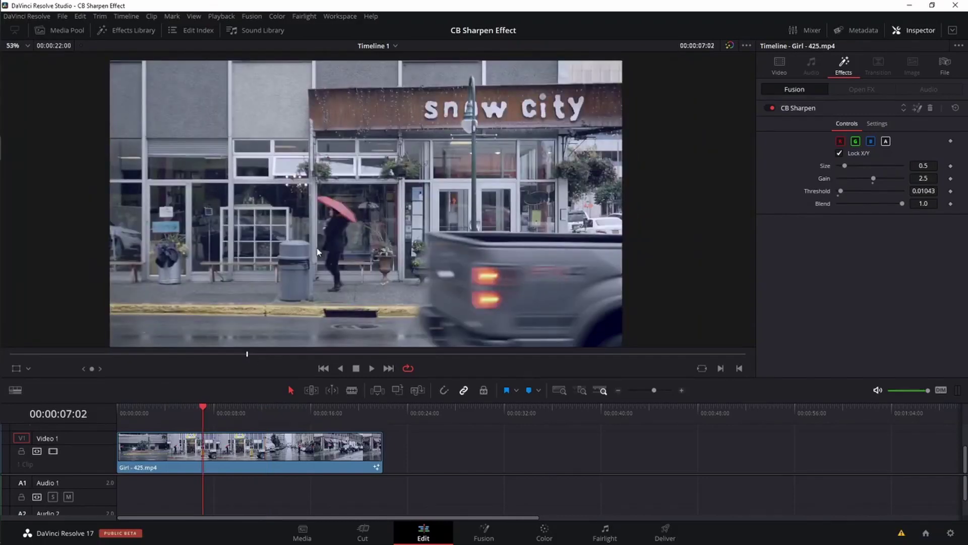